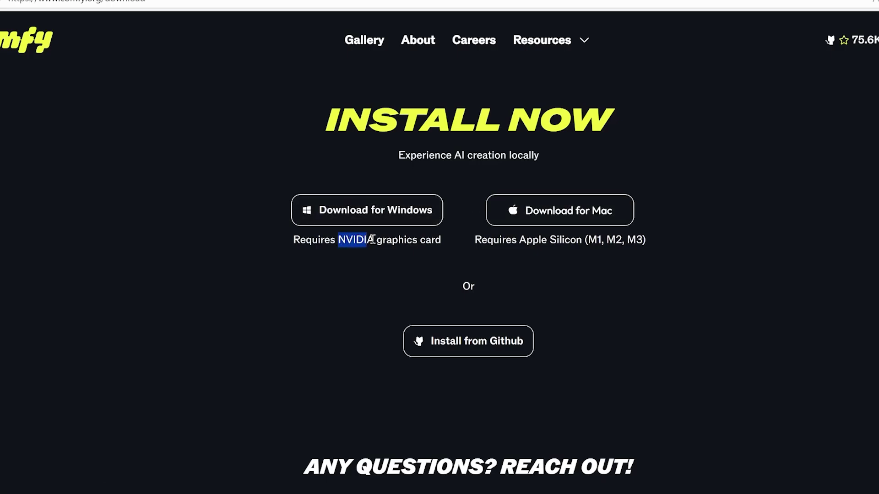
pyautogui.click(390, 234)
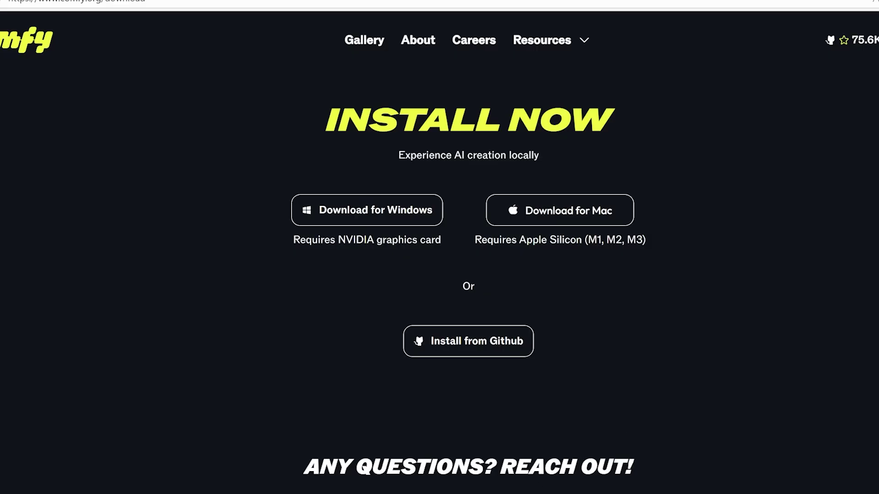
pyautogui.moveTo(634, 493)
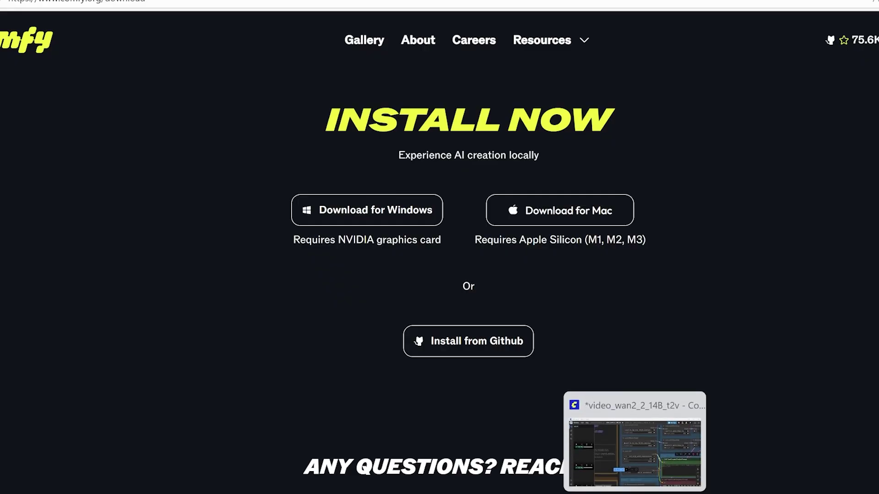
# Step: Bring ComfyUI to the front and open the workflow template gallery
pyautogui.click(635, 493)
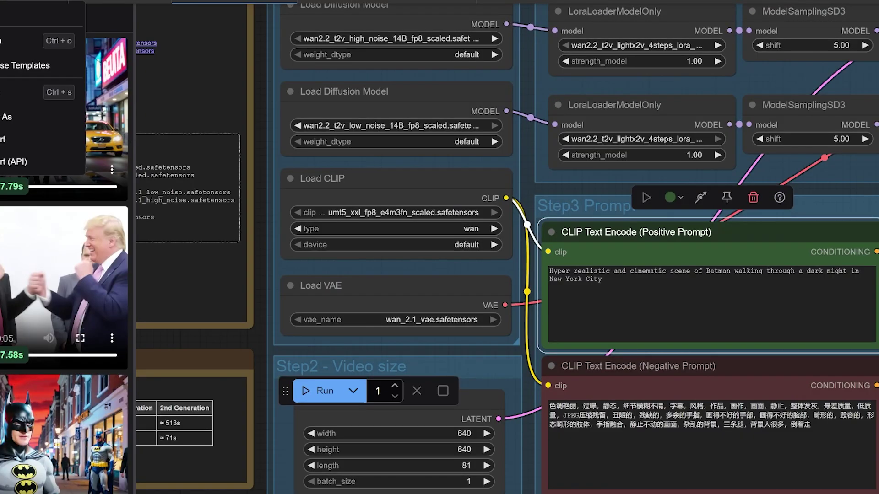
pyautogui.click(25, 65)
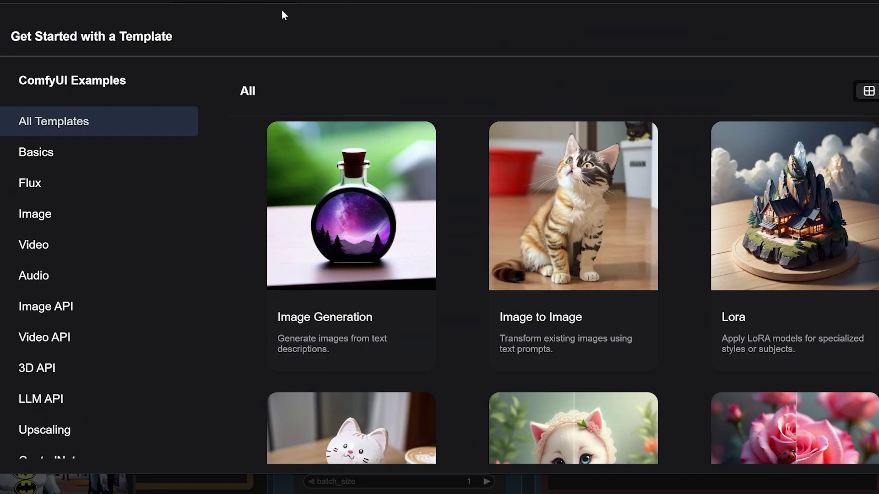
pyautogui.scroll(-3, 95, 200)
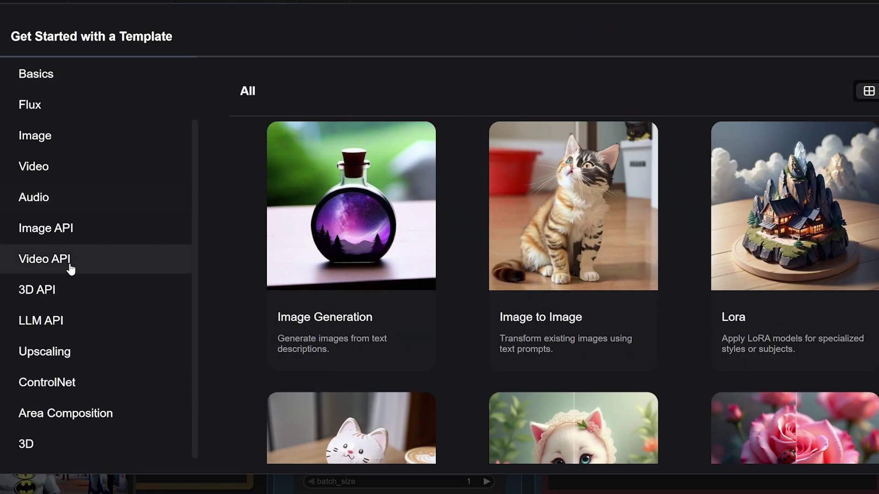
pyautogui.scroll(3, 69, 269)
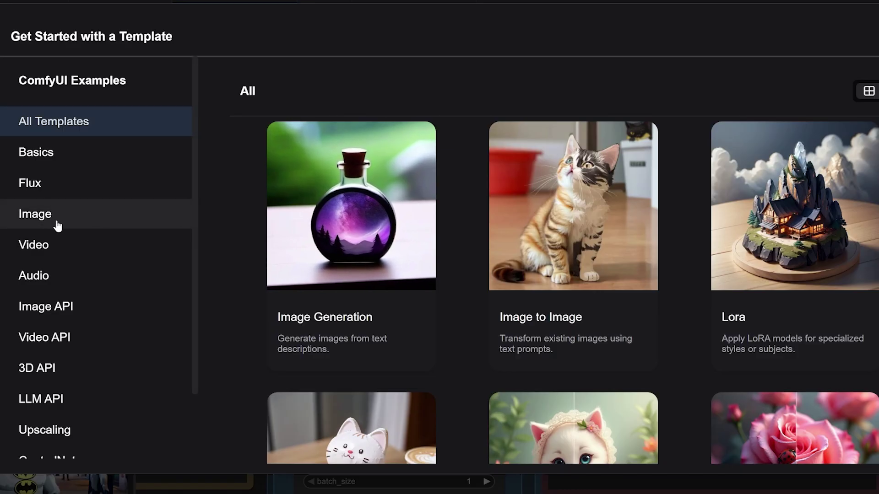
# Step: Browse the Video, Audio and Flux template categories, ending on Video
pyautogui.click(71, 250)
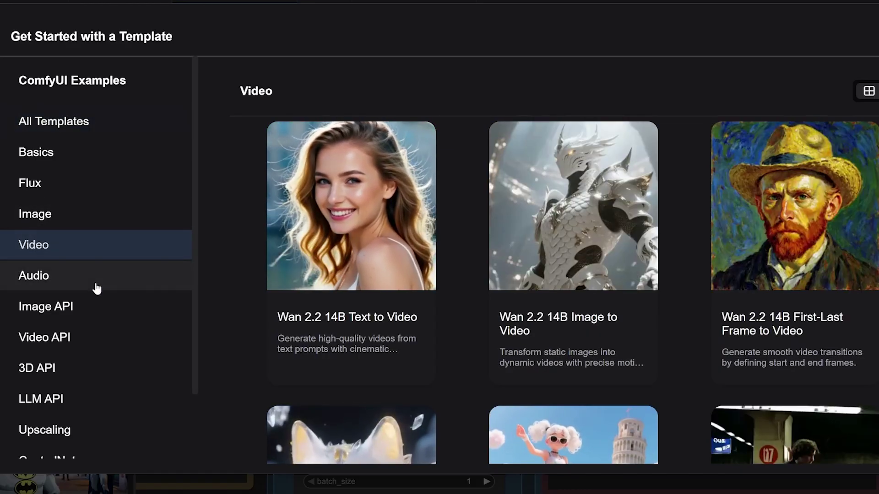
pyautogui.click(96, 286)
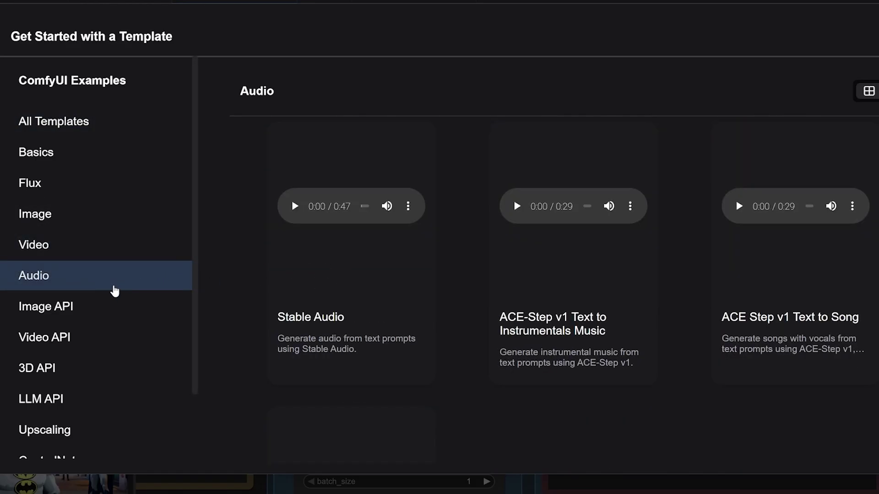
pyautogui.scroll(-2, 115, 291)
pyautogui.scroll(2, 115, 288)
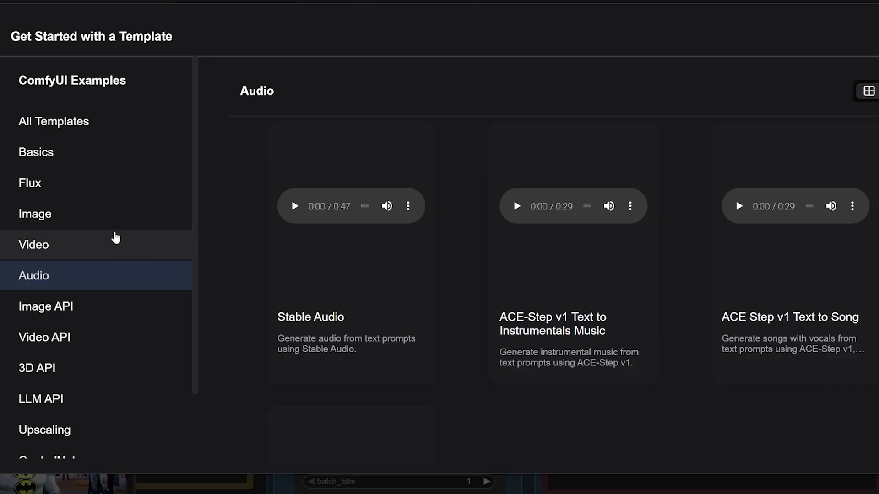
pyautogui.click(119, 238)
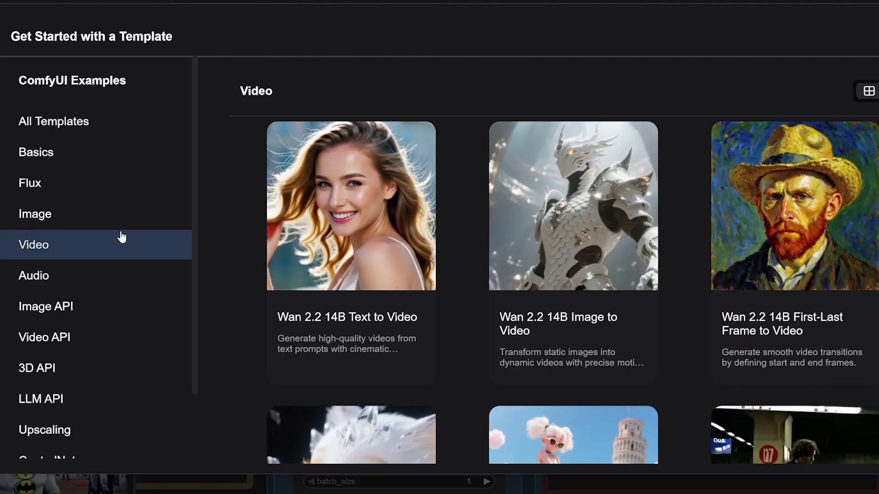
pyautogui.click(118, 195)
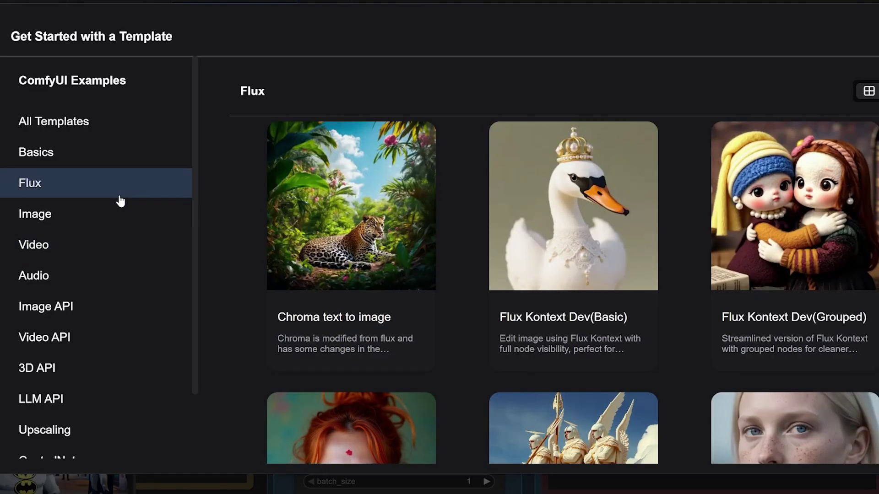
pyautogui.click(106, 249)
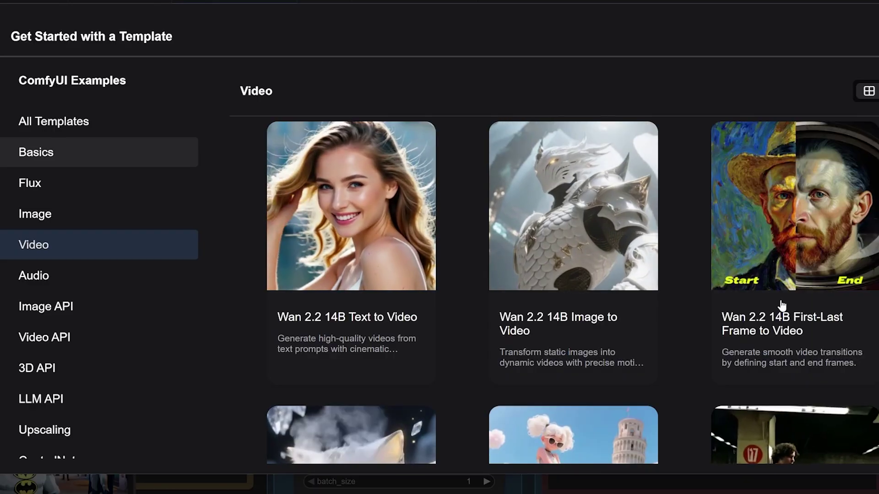
# Step: Scroll through the Wan 2.2 14B text, image and first-last-frame video templates
pyautogui.scroll(-5, 697, 311)
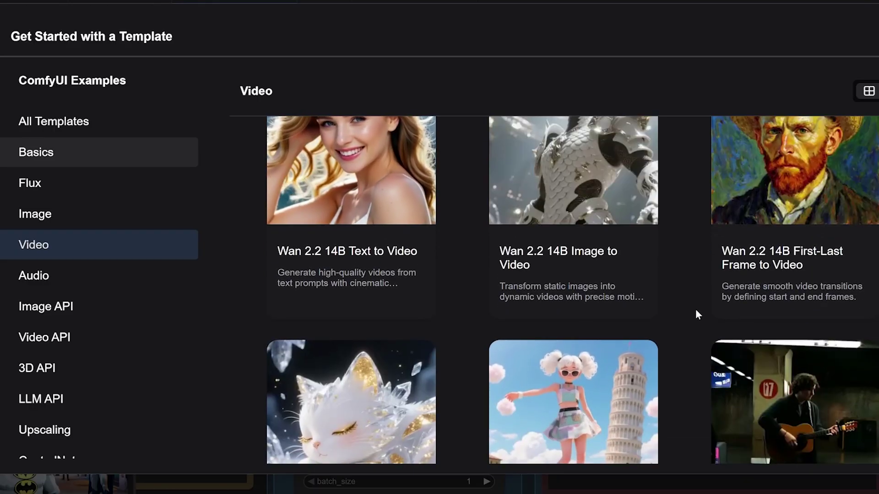
pyautogui.scroll(1, 549, 320)
pyautogui.scroll(1, 448, 322)
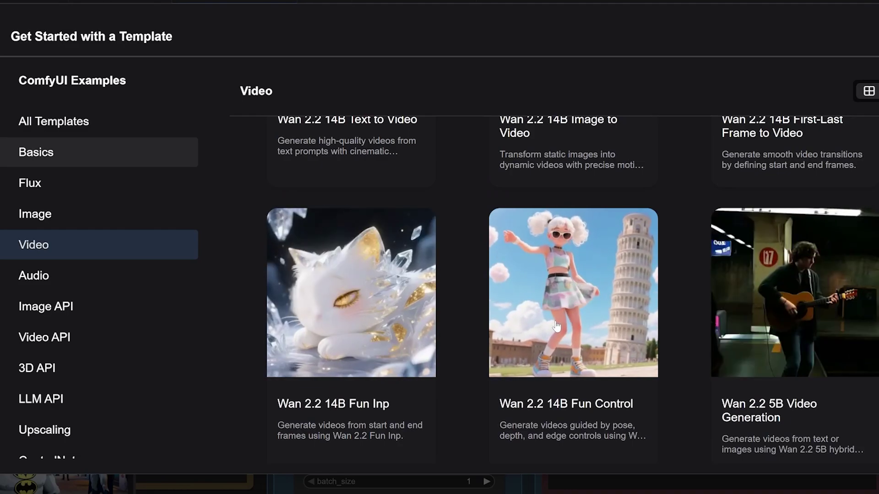
pyautogui.scroll(-2, 762, 332)
pyautogui.scroll(-2, 762, 332)
pyautogui.scroll(3, 759, 330)
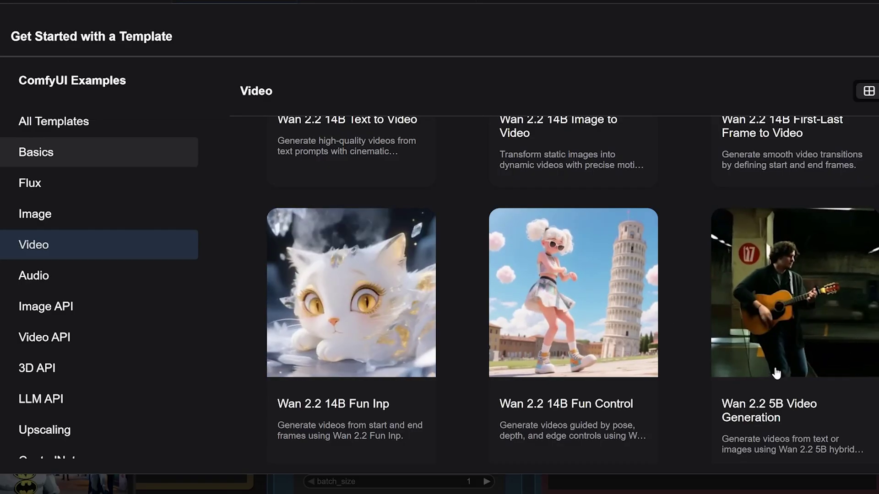
pyautogui.scroll(4, 677, 324)
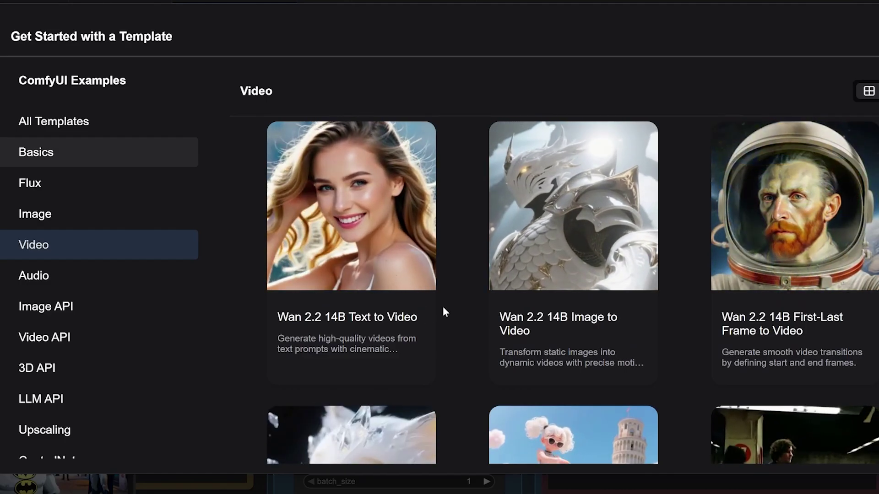
pyautogui.scroll(-10, 491, 317)
pyautogui.scroll(10, 491, 318)
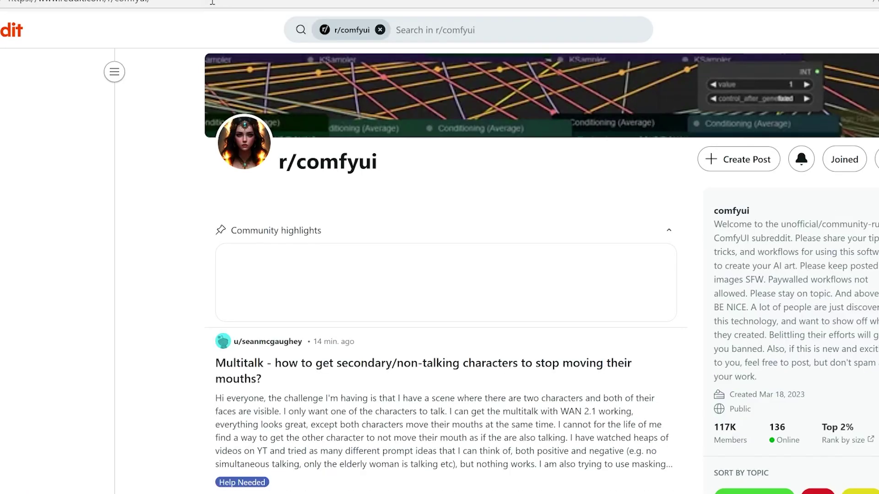
# Step: Navigate to the r/comfyui subreddit and scroll down its feed
pyautogui.moveTo(211, 1); pyautogui.dragTo(118, 2)
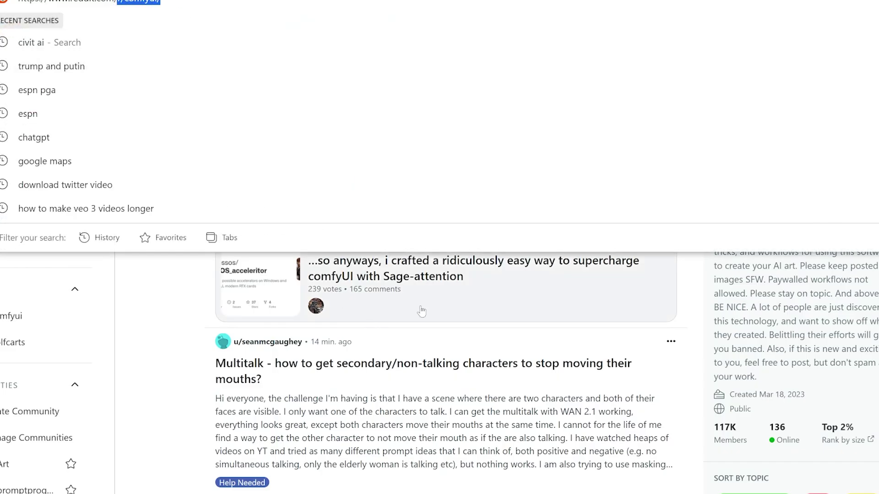
pyautogui.click(691, 320)
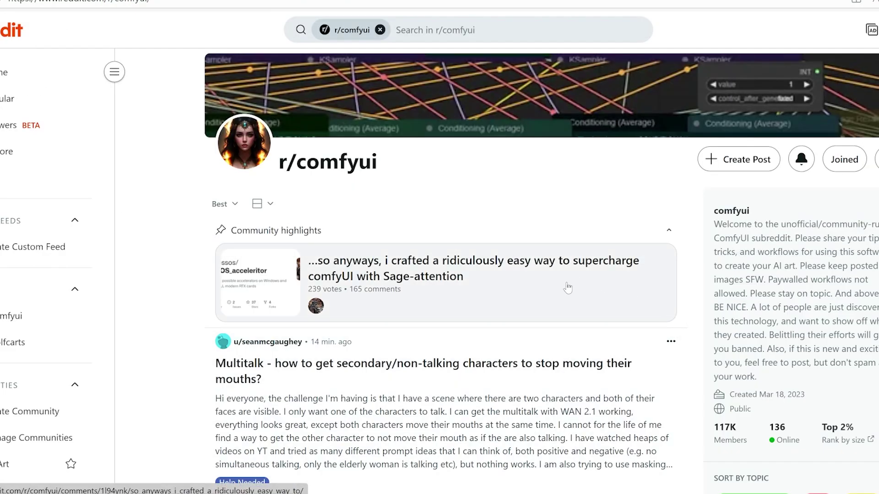
pyautogui.scroll(-1, 565, 289)
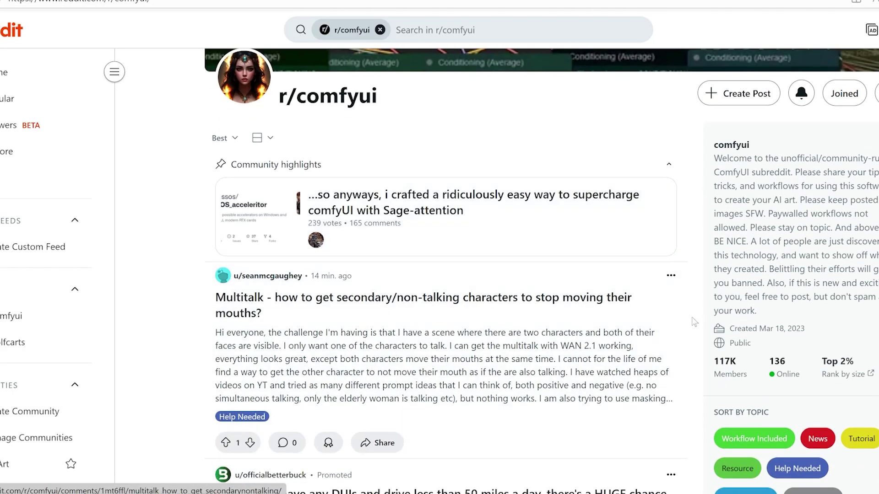
pyautogui.scroll(-9, 690, 321)
pyautogui.scroll(-3, 697, 325)
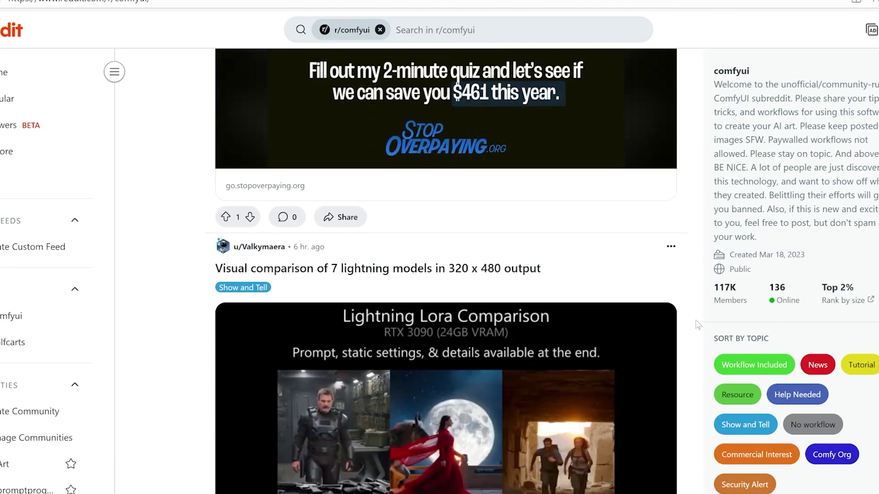
pyautogui.scroll(-2, 692, 323)
pyautogui.scroll(-12, 694, 325)
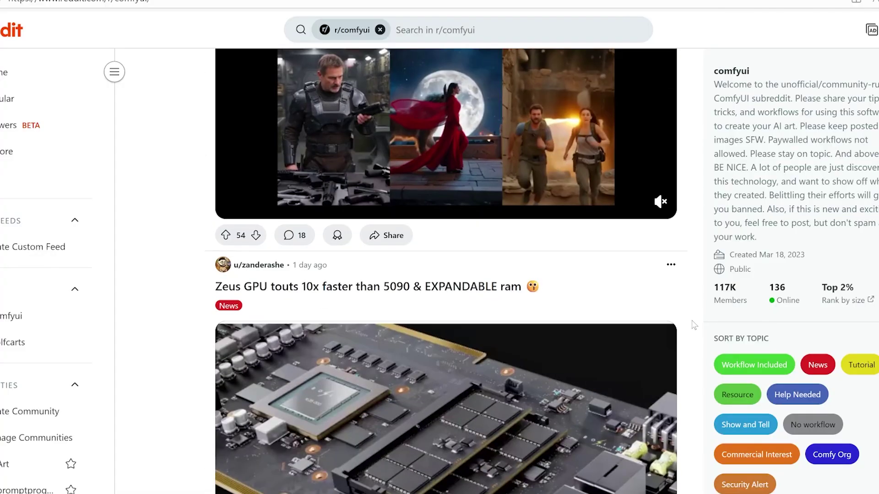
pyautogui.scroll(-3, 692, 327)
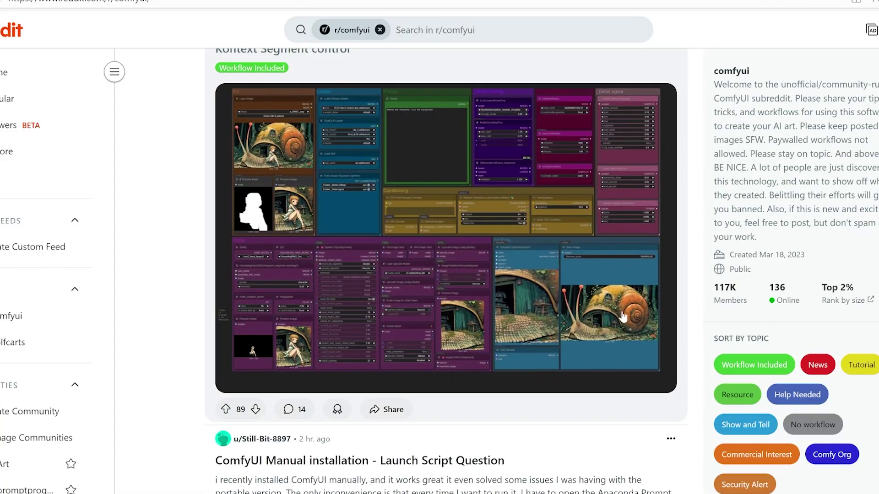
# Step: View the Kontext workflow image full-size, close it, and keep scrolling the feed
pyautogui.click(373, 278)
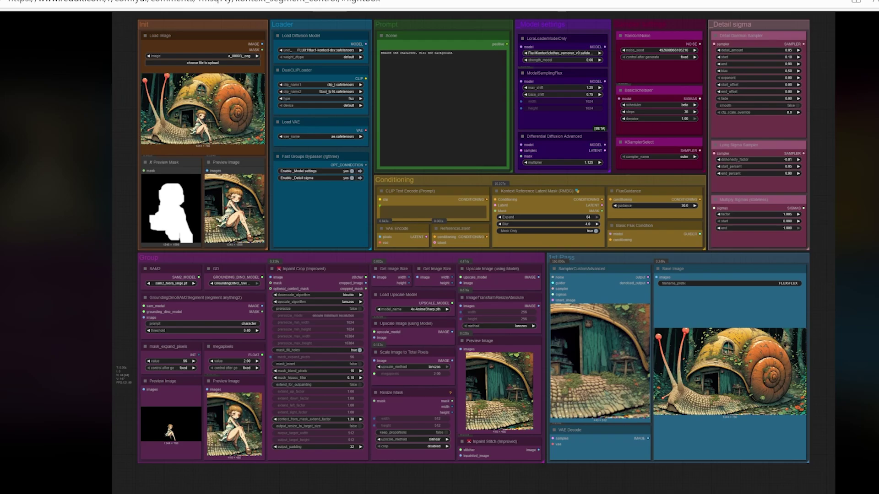
pyautogui.press('Escape')
pyautogui.scroll(-3, 681, 196)
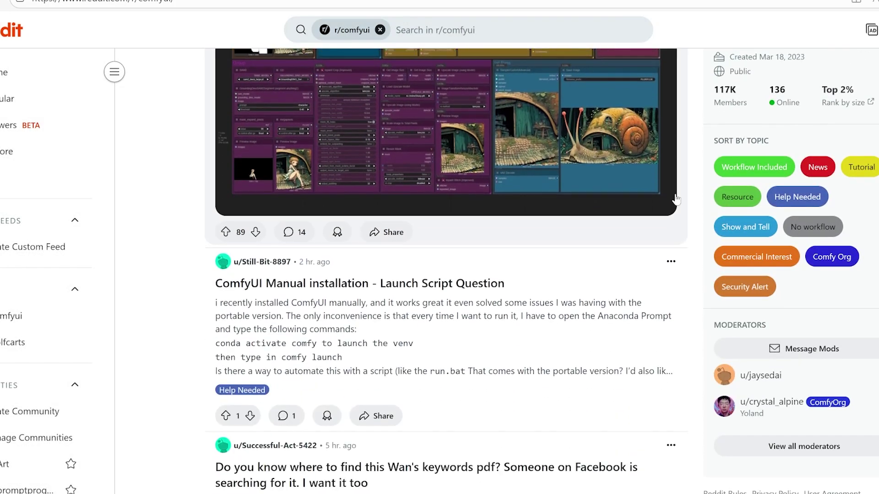
pyautogui.scroll(-10, 681, 196)
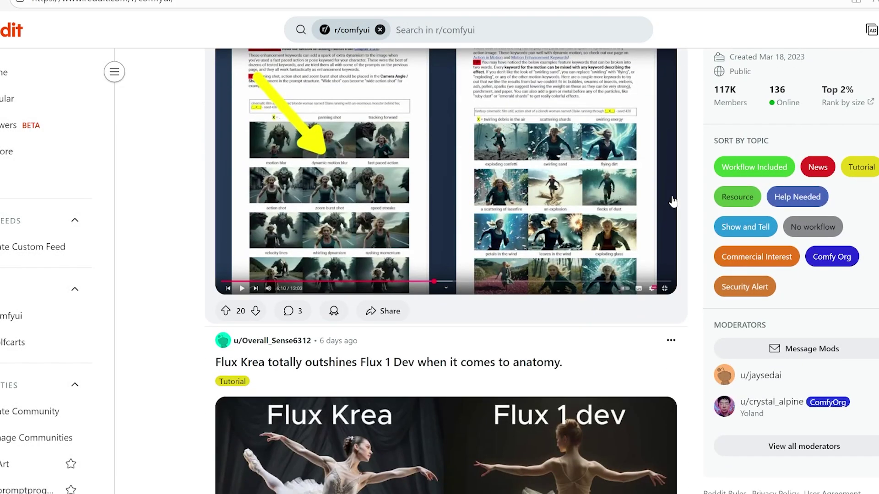
pyautogui.scroll(-8, 671, 200)
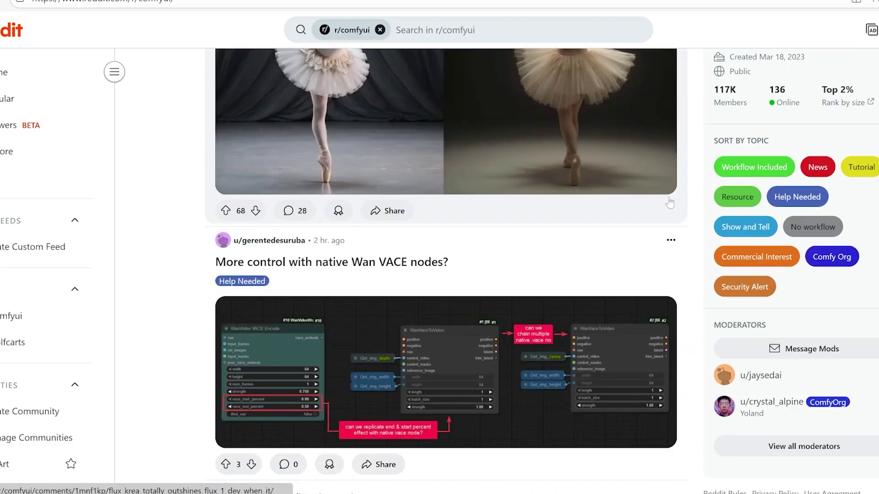
pyautogui.scroll(-20, 670, 202)
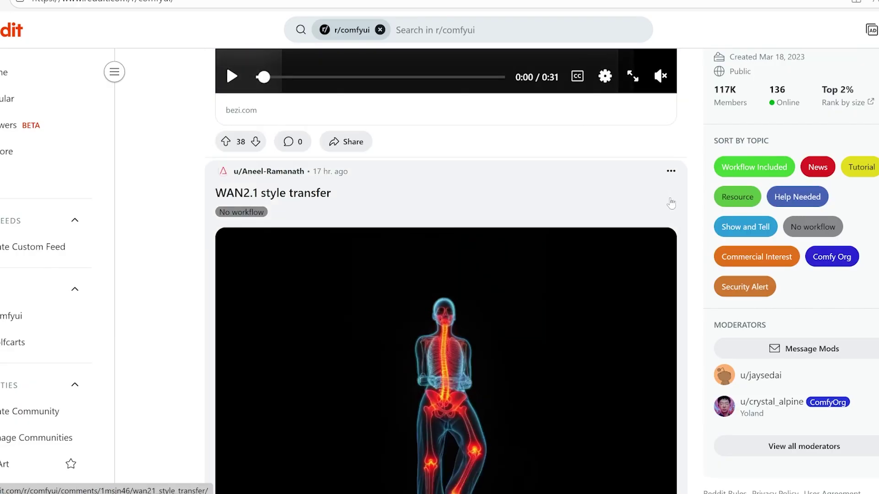
pyautogui.scroll(-11, 670, 202)
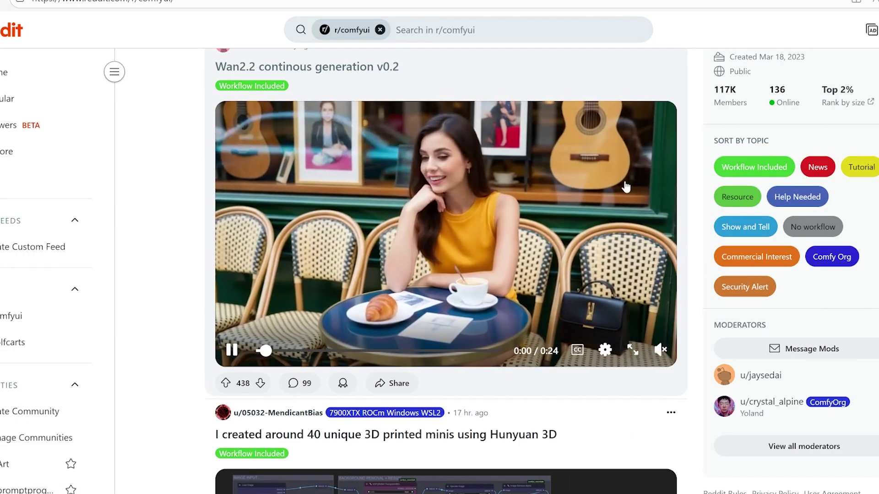
pyautogui.scroll(2, 482, 157)
# Step: Open the Wan2.2 continous generation v0.2 post, then return to the r/comfyui feed
pyautogui.click(477, 142)
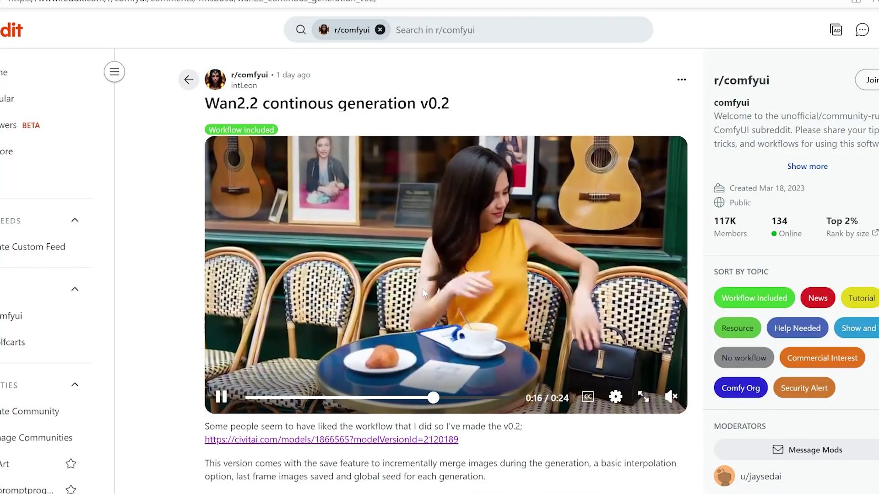
pyautogui.click(189, 80)
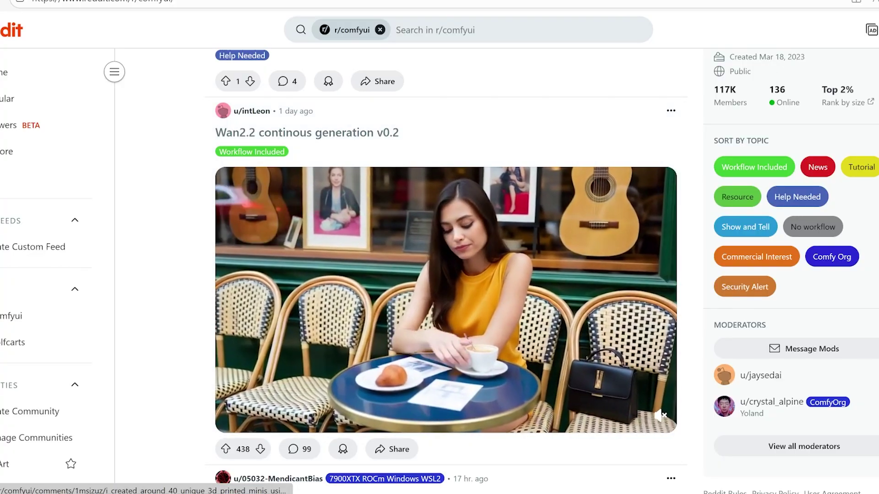
# Step: Load the Wan 2.2 14B Text to Video template from the Video category of the template gallery
pyautogui.moveTo(664, 493)
pyautogui.click(636, 451)
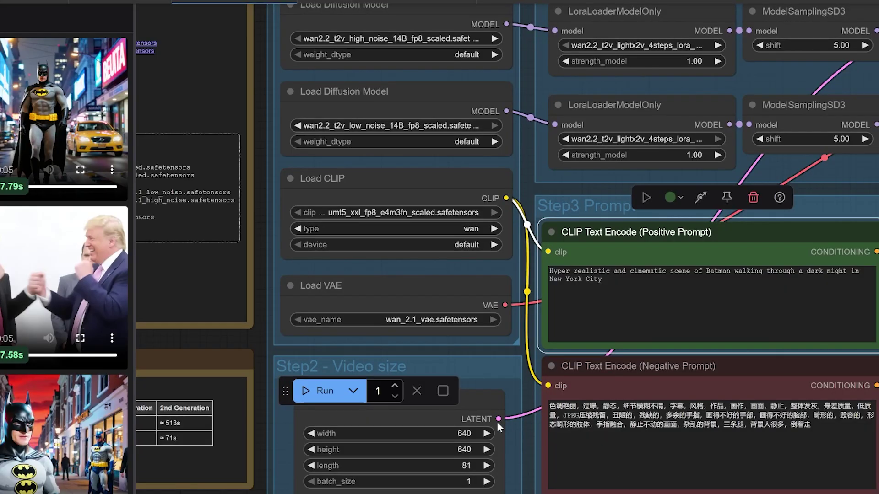
pyautogui.scroll(-5, 467, 407)
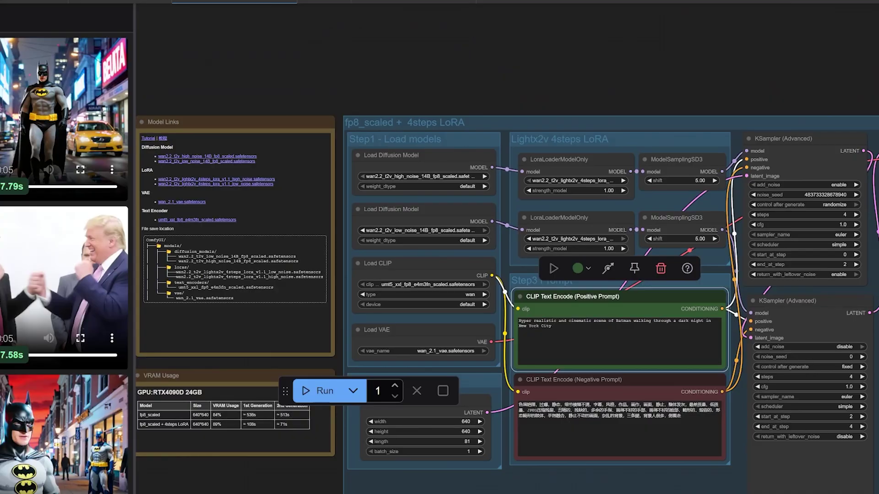
pyautogui.click(16, 66)
pyautogui.scroll(-5, 467, 206)
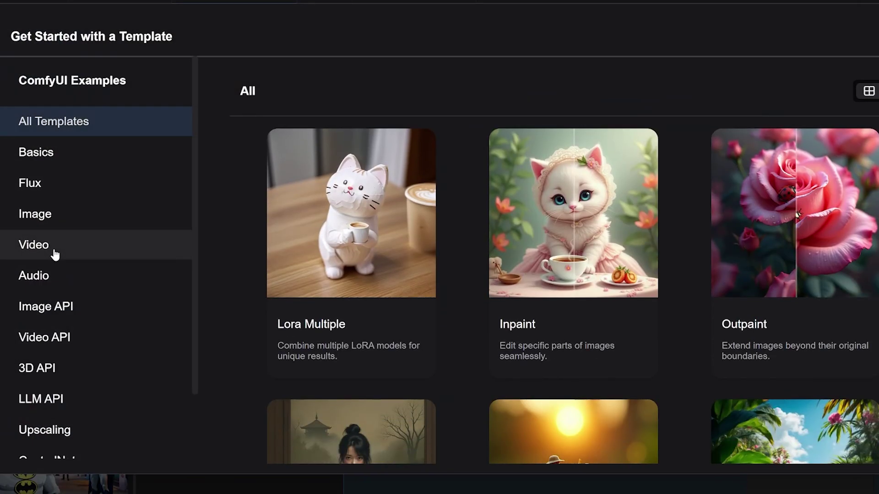
pyautogui.click(55, 250)
pyautogui.scroll(5, 248, 247)
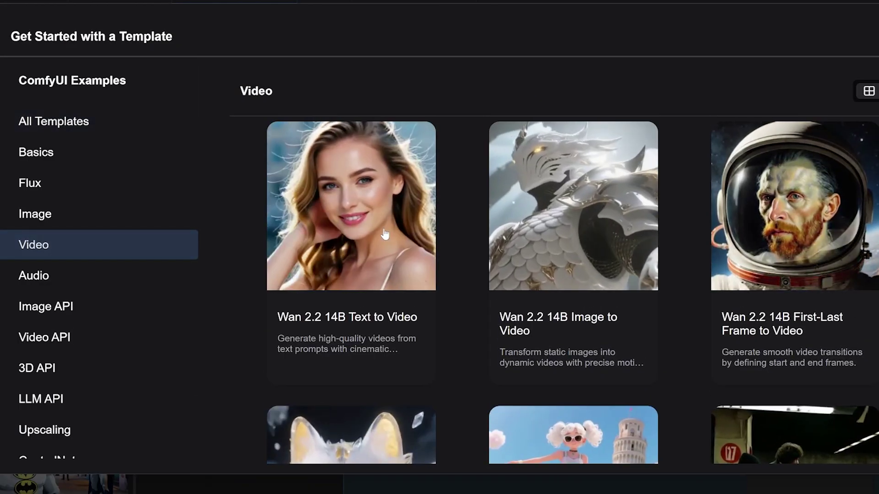
pyautogui.click(270, 211)
pyautogui.scroll(-4, 801, 298)
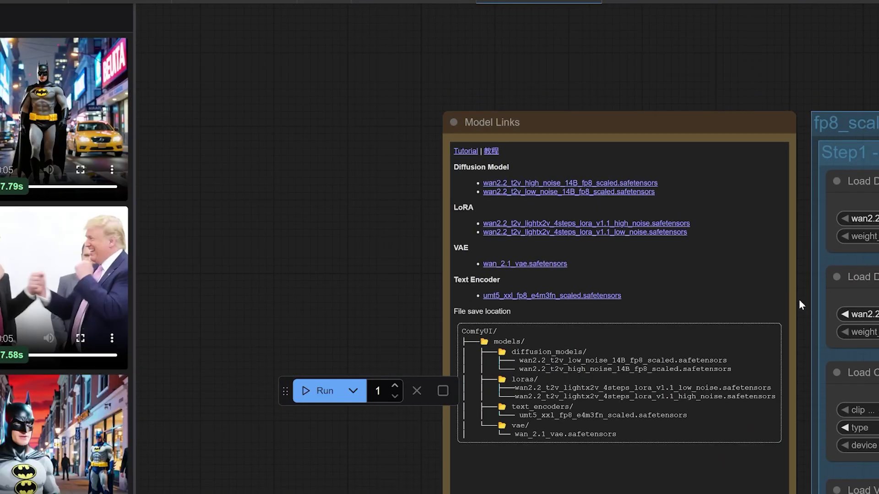
# Step: Set EmptyHunyuanLatentVideo to 1920 wide by 1088 high and begin editing the 81-frame length
pyautogui.scroll(-5, 564, 267)
pyautogui.moveTo(564, 267); pyautogui.dragTo(198, 180)
pyautogui.scroll(2, 372, 217)
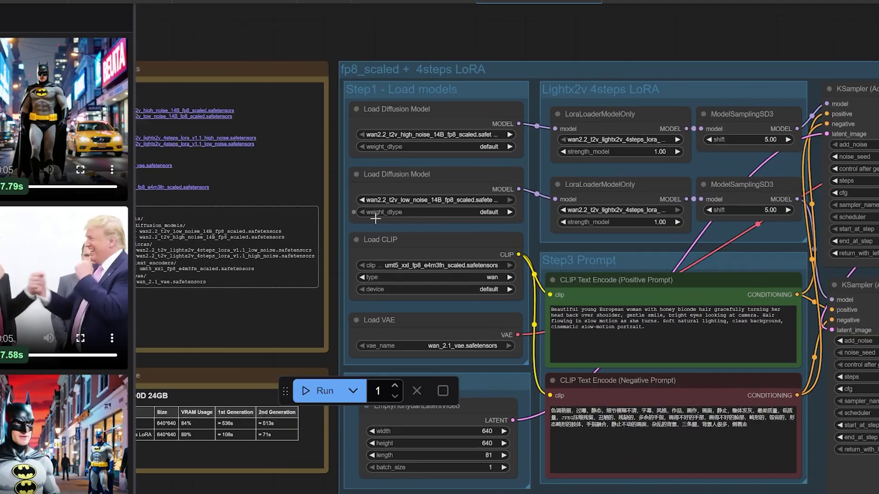
pyautogui.scroll(3, 458, 337)
pyautogui.scroll(-5, 509, 400)
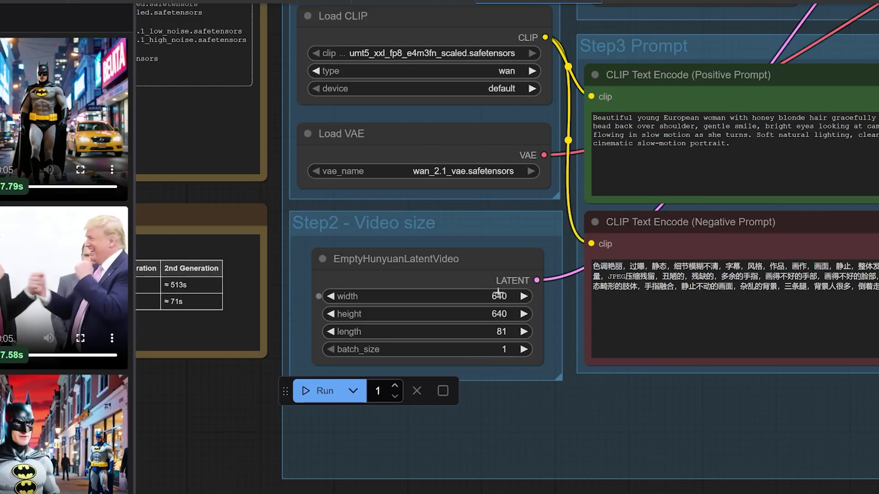
pyautogui.click(499, 294)
pyautogui.write('1920')
pyautogui.click(700, 265)
pyautogui.click(499, 315)
pyautogui.write('10')
pyautogui.press('Escape')
pyautogui.click(500, 333)
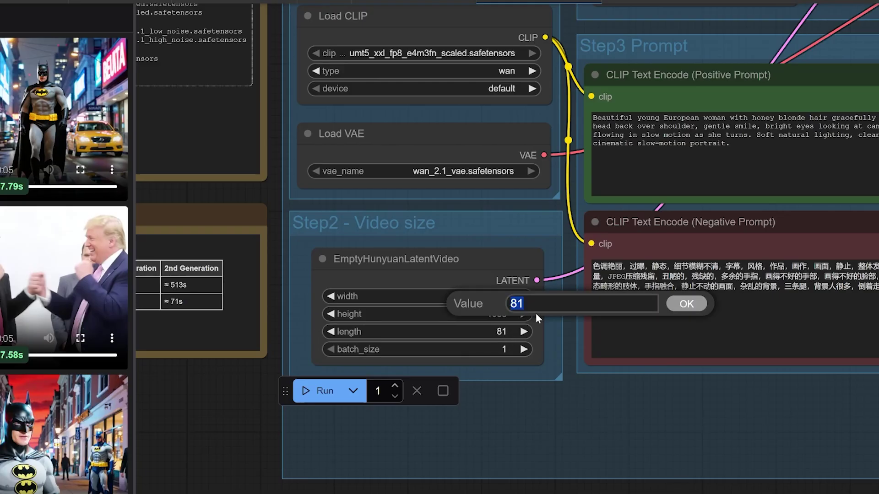
# Step: Launch Windows Calculator from the Start search
pyautogui.press('super')
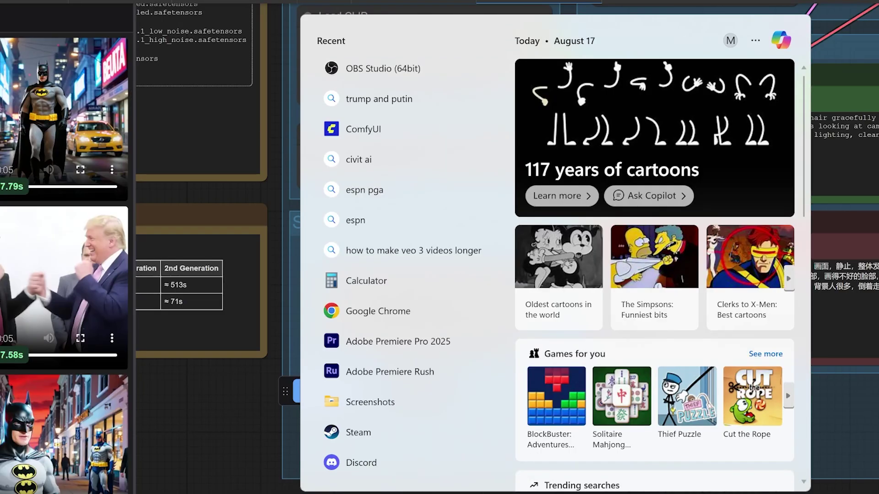
pyautogui.write('cap')
pyautogui.press('BackSpace')
pyautogui.press('BackSpace')
pyautogui.write('al')
pyautogui.press('Return')
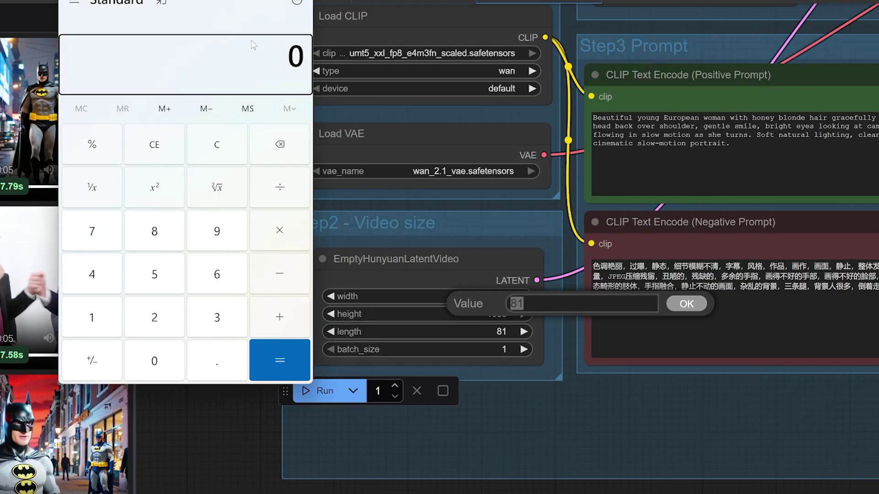
# Step: Compute 81 ÷ 16 = 5.0625 and 10 × 16 = 160, then return to ComfyUI
pyautogui.write('81/16')
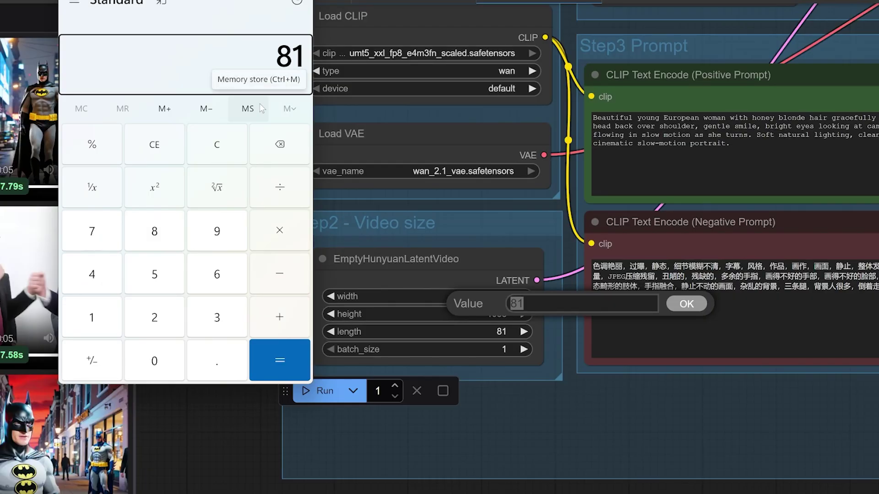
pyautogui.press('Return')
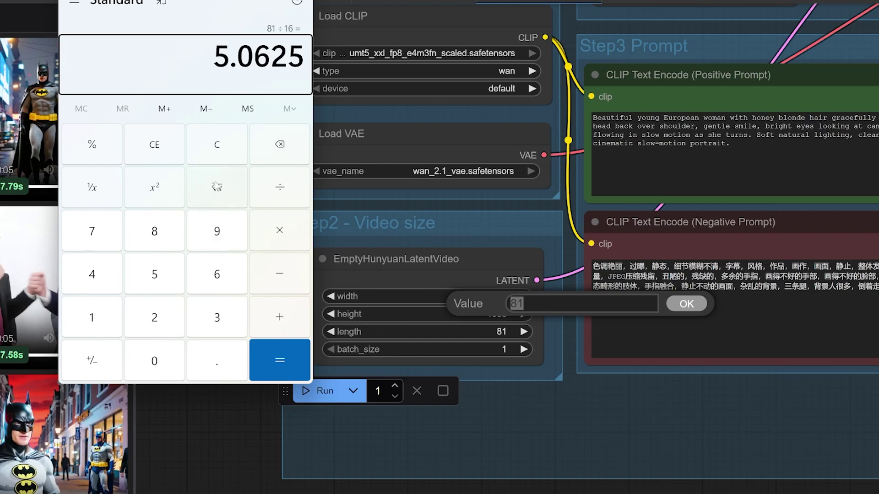
pyautogui.click(238, 155)
pyautogui.write('10 × 16')
pyautogui.press('Return')
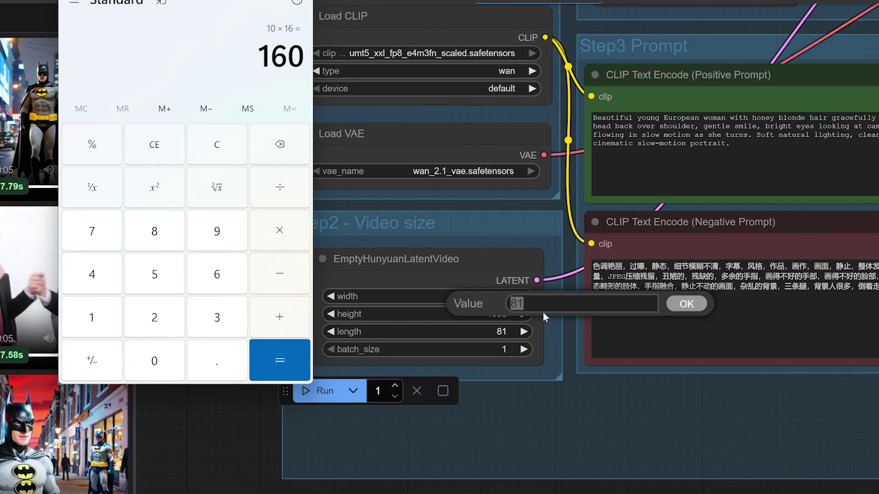
pyautogui.hotkey('alt', 'Tab')
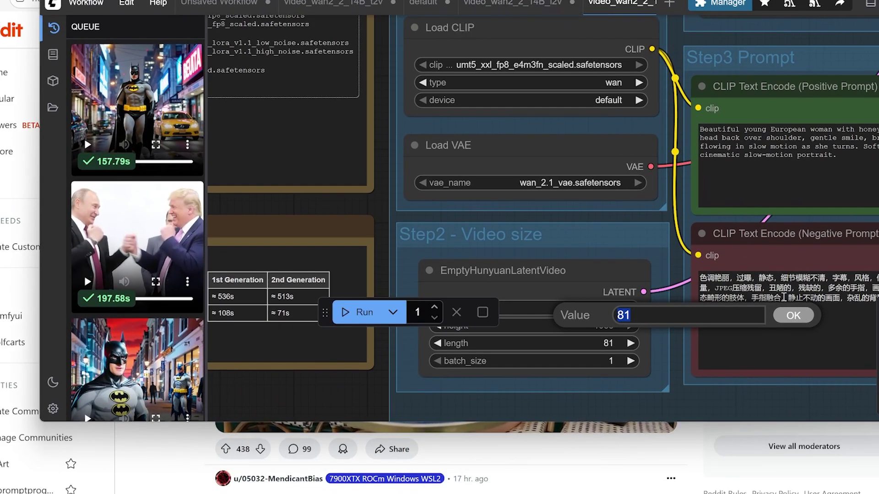
# Step: Switch to the r/comfyui feed and open the Wan2.2 continous generation v0.2 post
pyautogui.hotkey('alt', 'Tab')
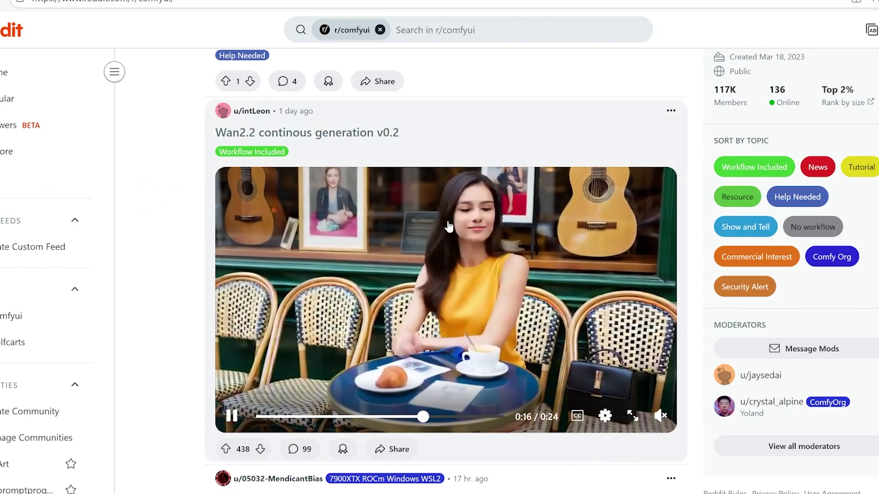
pyautogui.scroll(-2, 438, 224)
pyautogui.scroll(2, 434, 216)
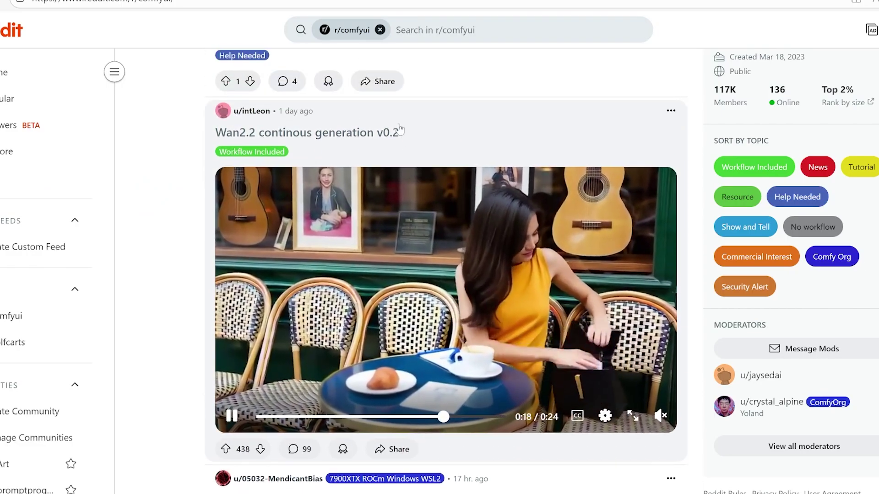
pyautogui.click(393, 134)
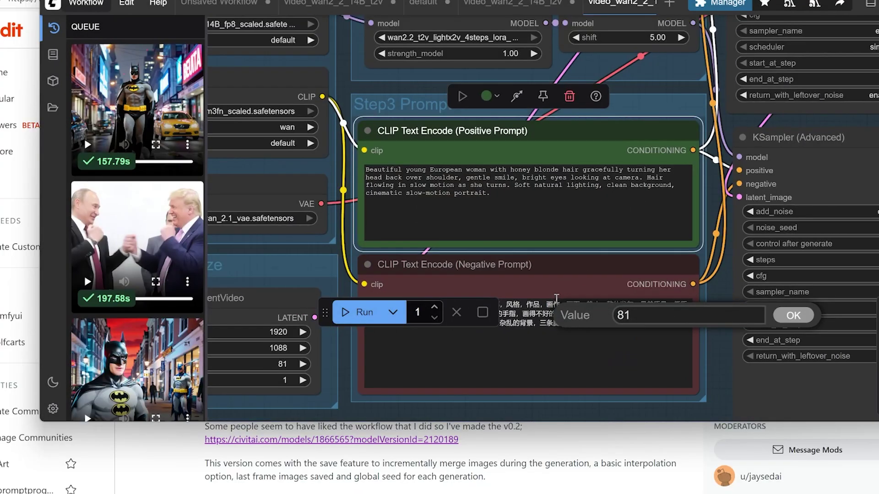
pyautogui.scroll(2, 556, 298)
pyautogui.scroll(-3, 555, 298)
pyautogui.click(539, 244)
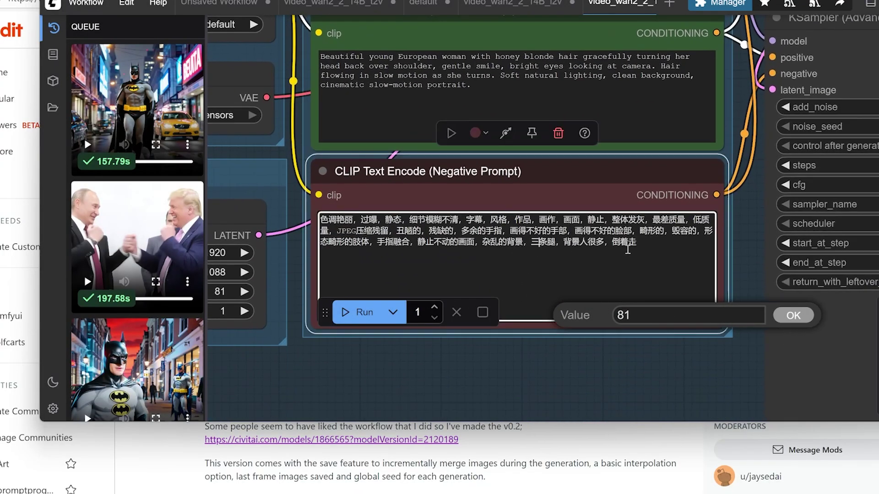
pyautogui.hotkey('ctrl', 'a')
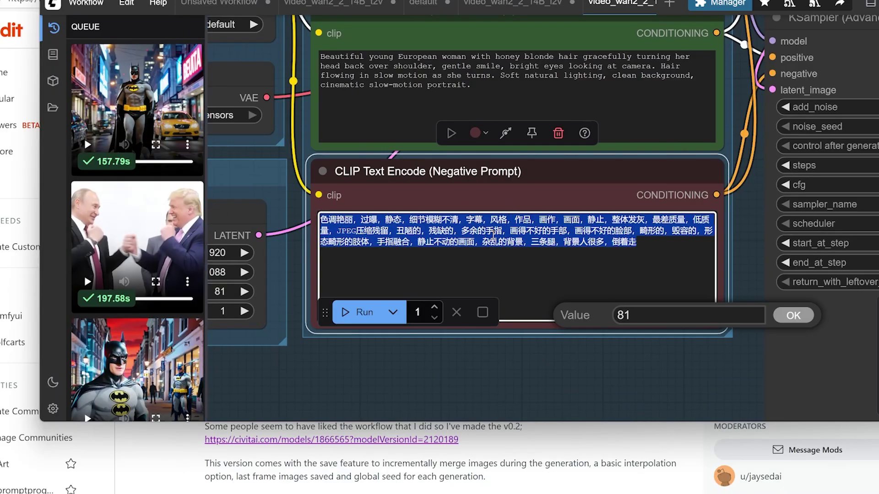
pyautogui.click(618, 262)
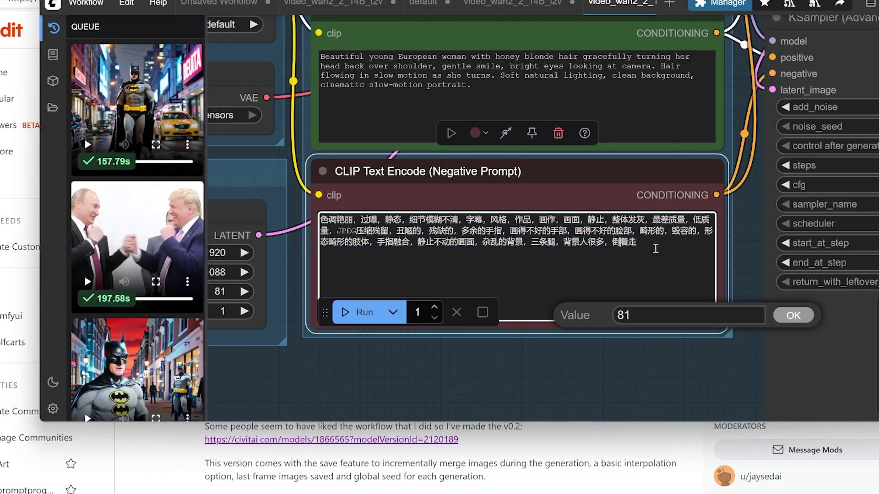
pyautogui.moveTo(654, 249); pyautogui.dragTo(246, 212)
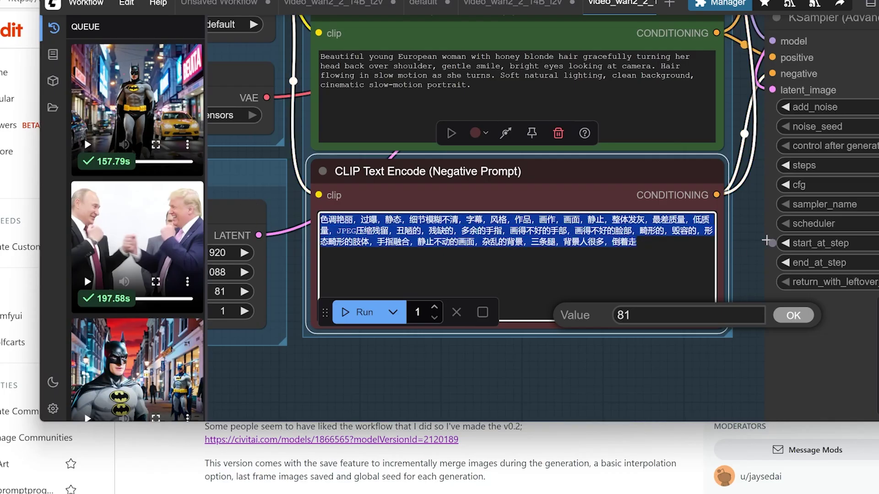
pyautogui.moveTo(742, 253); pyautogui.dragTo(731, 283)
pyautogui.click(660, 273)
pyautogui.hotkey('ctrl', 'a')
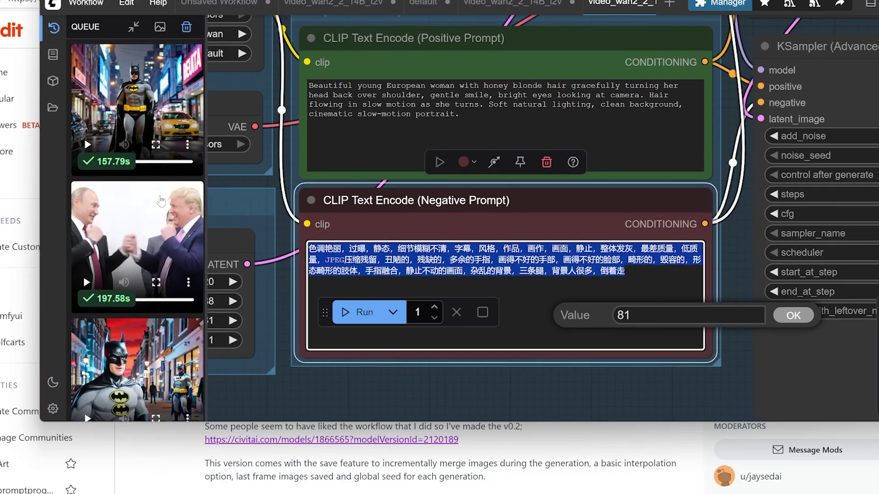
pyautogui.click(678, 271)
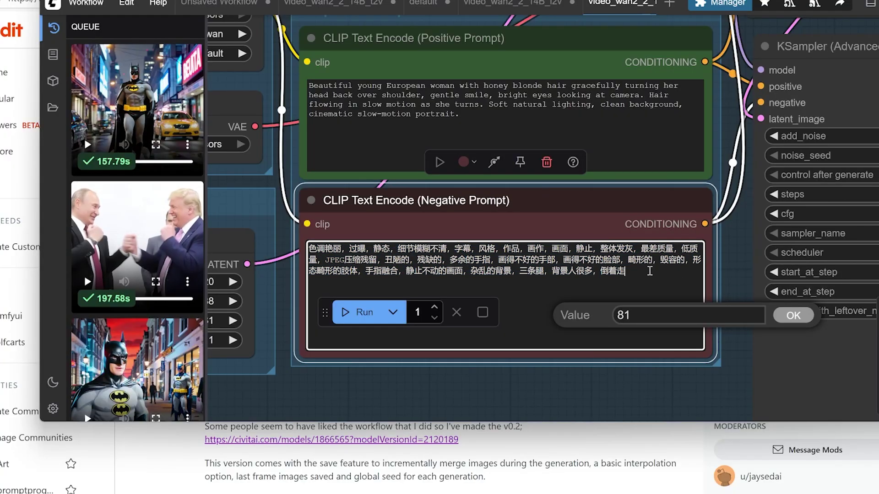
pyautogui.hotkey('ctrl', 'a')
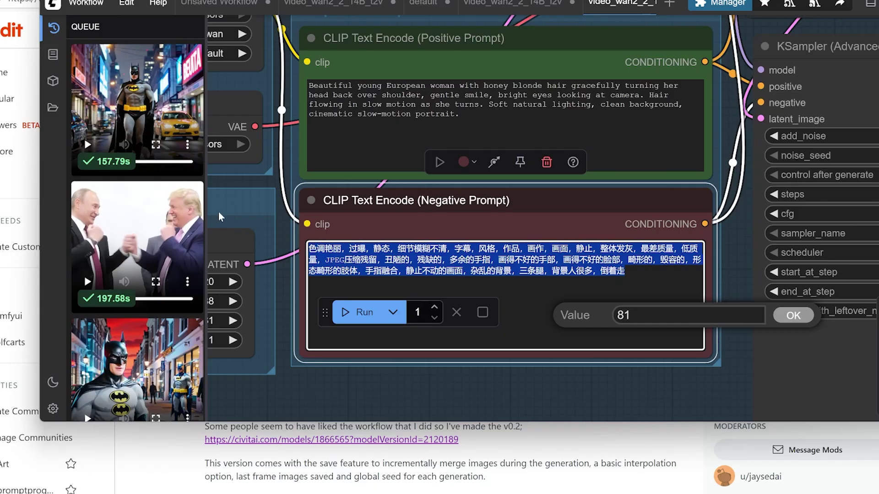
pyautogui.moveTo(486, 118); pyautogui.dragTo(303, 76)
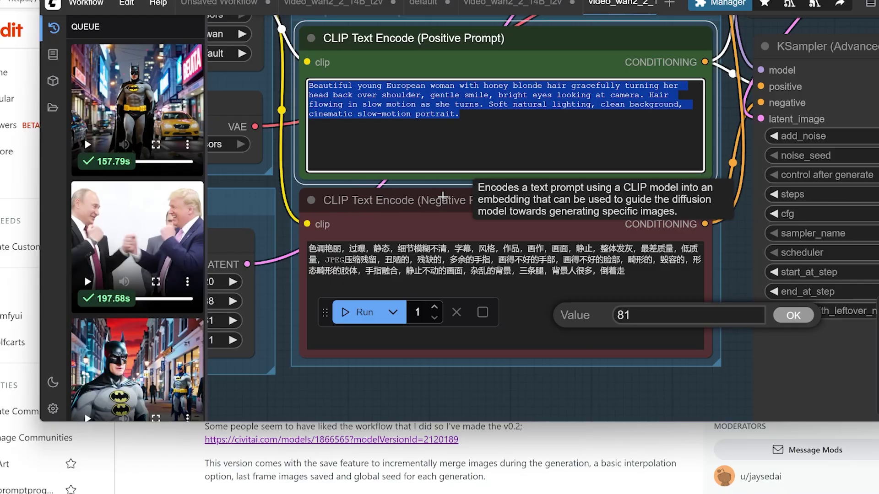
pyautogui.click(516, 119)
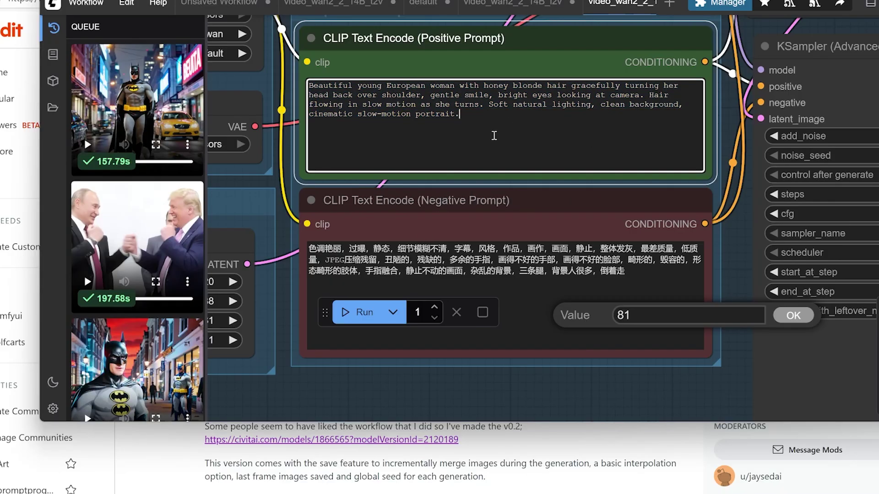
pyautogui.scroll(-5, 537, 123)
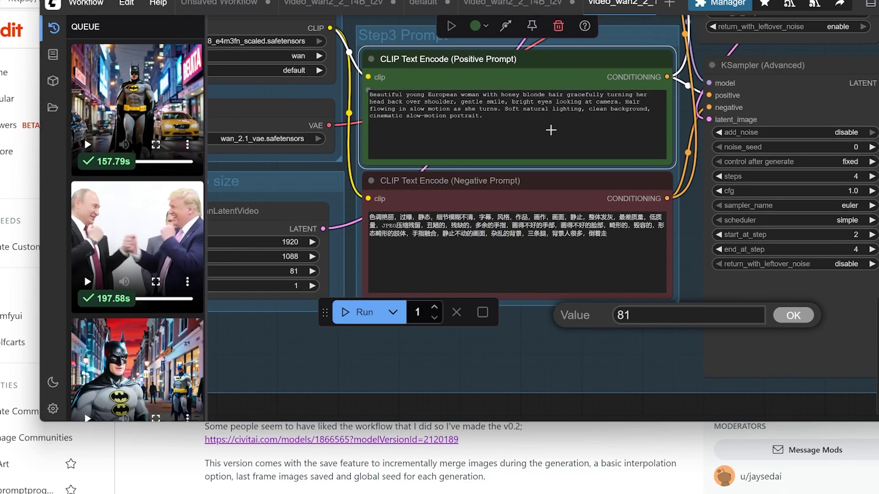
# Step: Queue the Wan 2.2 text-to-video workflow with Run to generate a new clip
pyautogui.scroll(-6, 619, 161)
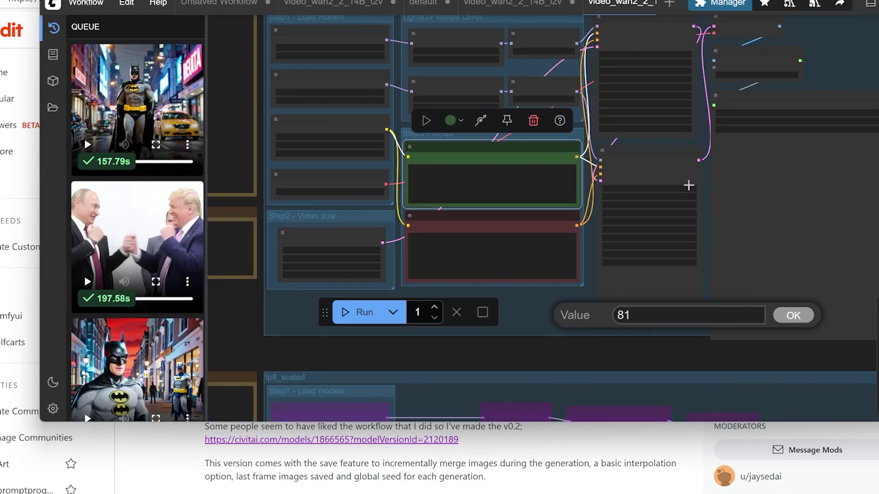
pyautogui.scroll(3, 520, 258)
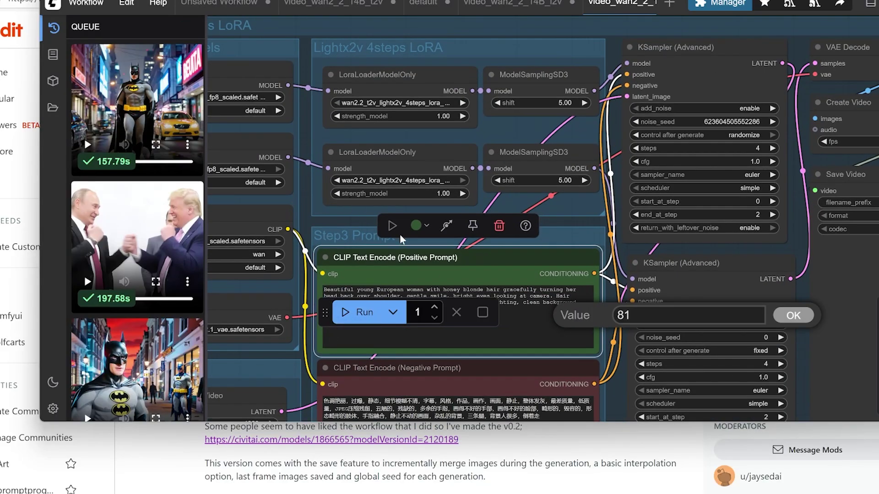
pyautogui.click(359, 313)
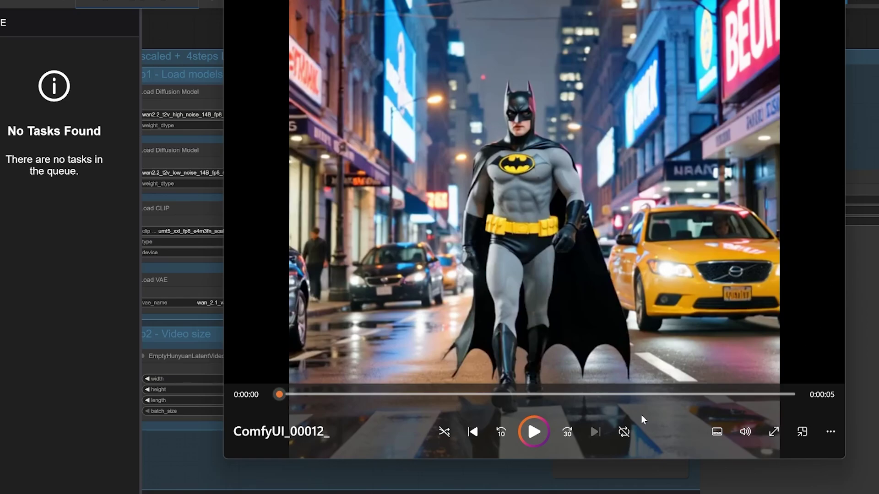
# Step: Play the ComfyUI_00012_ Batman clip and scrub along the seek bar to near its end
pyautogui.click(537, 429)
pyautogui.click(346, 394)
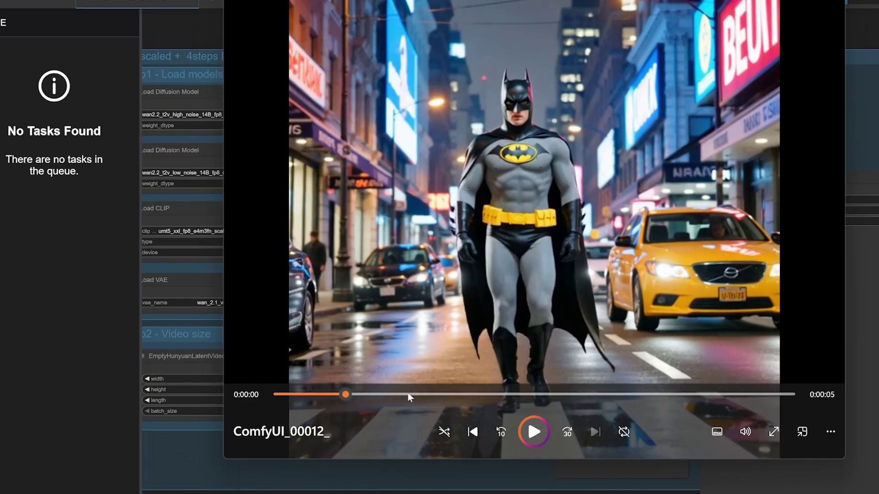
pyautogui.click(409, 395)
pyautogui.click(639, 394)
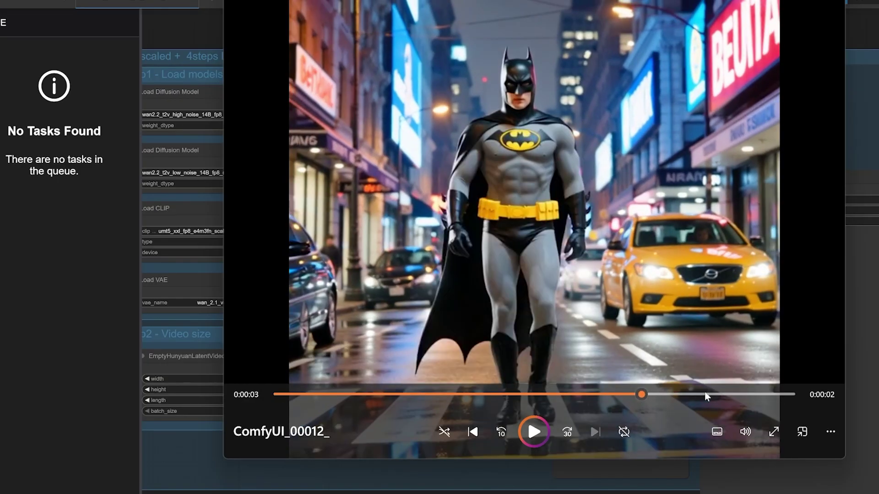
pyautogui.click(713, 394)
pyautogui.click(780, 395)
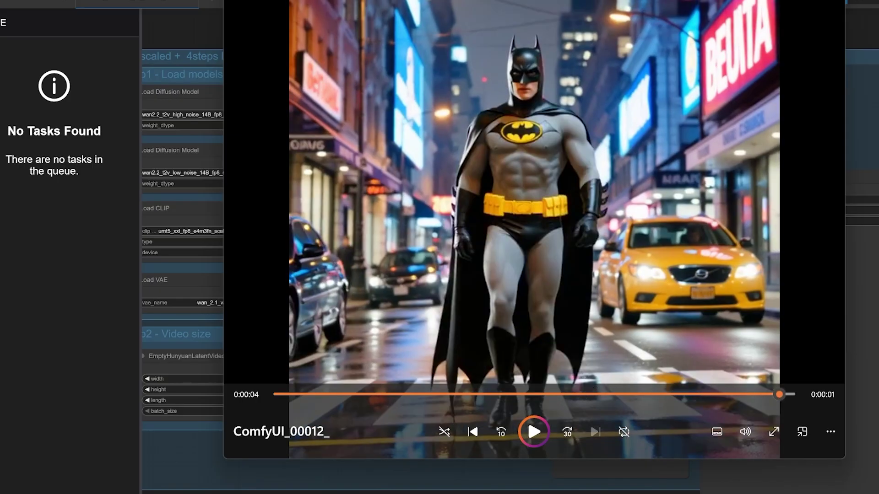
# Step: Close the video player and load the Wan 2.2 14B Image to Video template from the Video templates
pyautogui.hotkey('alt', 'F4')
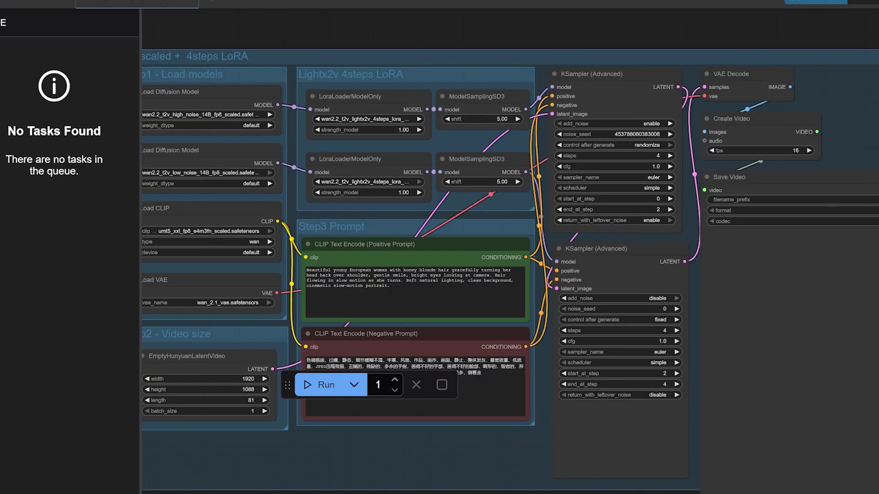
pyautogui.scroll(-1, 517, 235)
pyautogui.hscroll(-5, 321, 183)
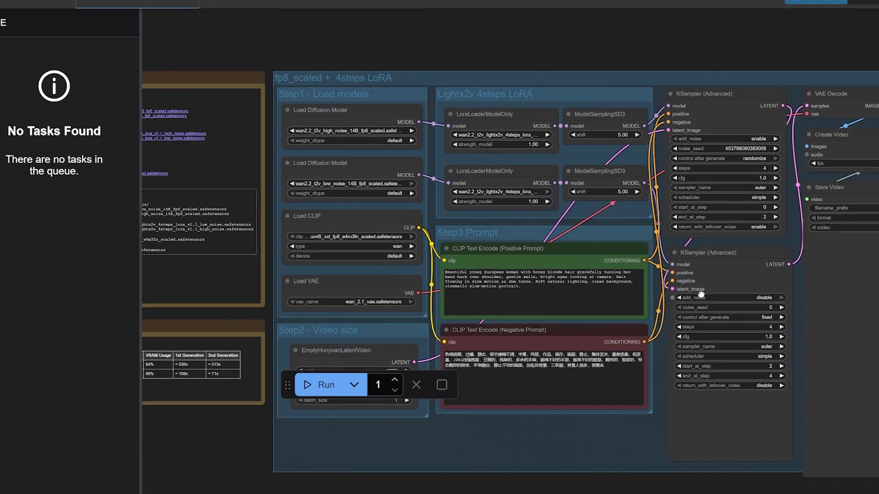
pyautogui.click(4, 3)
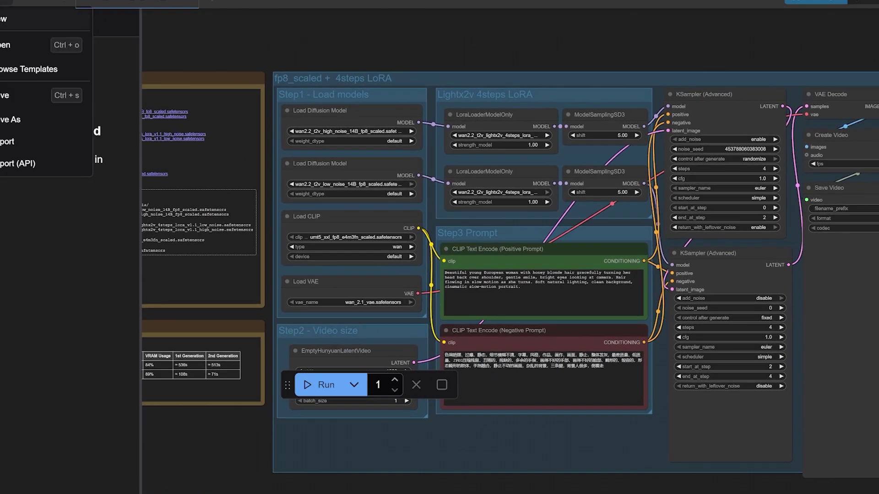
pyautogui.click(27, 69)
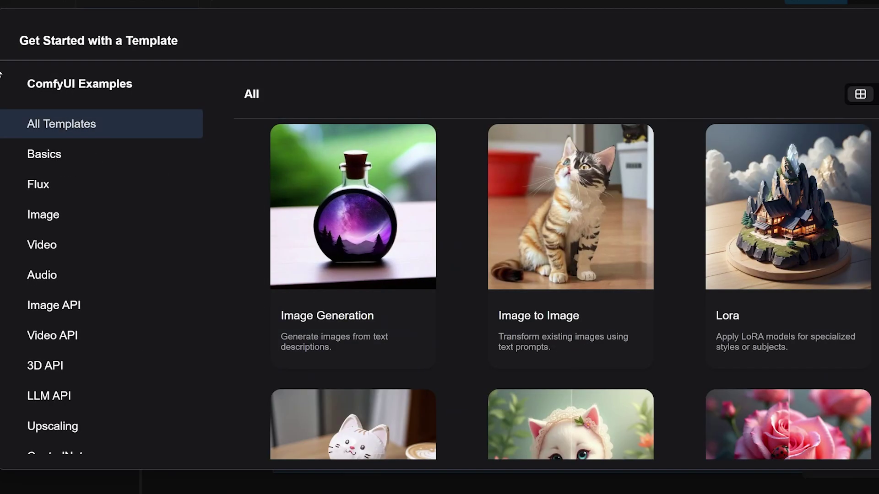
pyautogui.click(86, 246)
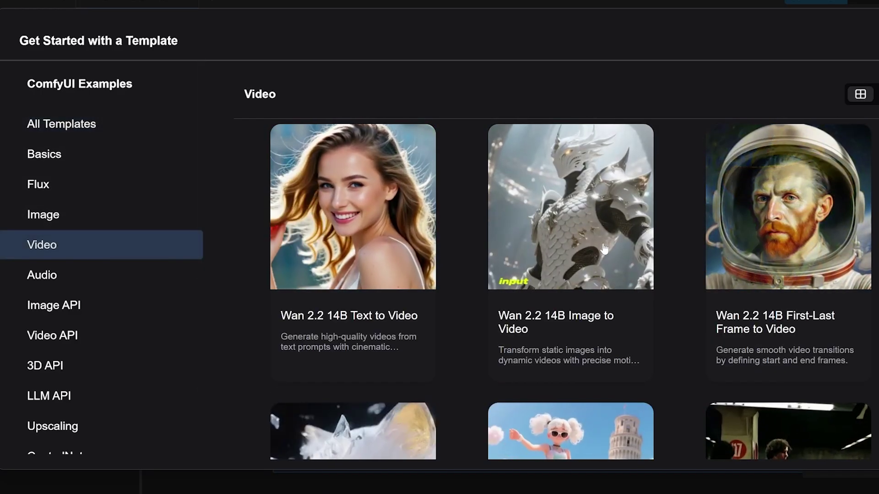
pyautogui.click(604, 249)
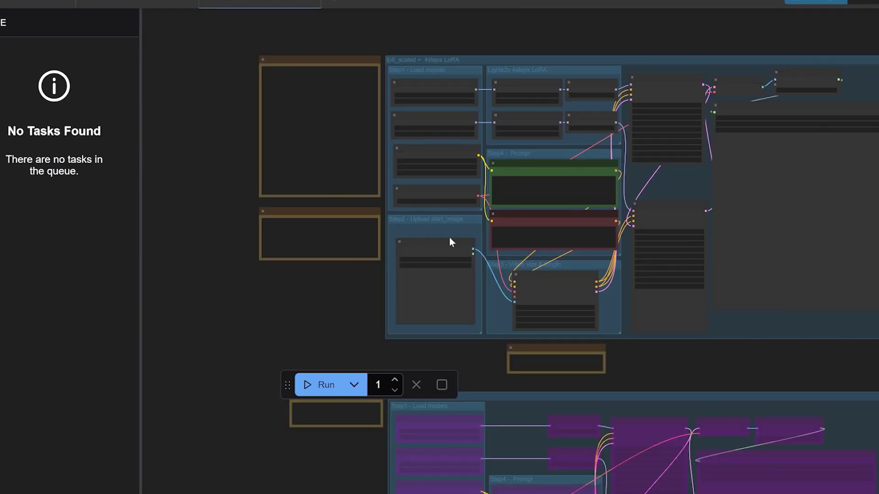
# Step: Set the handshake photo as the start image in the Load Image node
pyautogui.scroll(5, 455, 247)
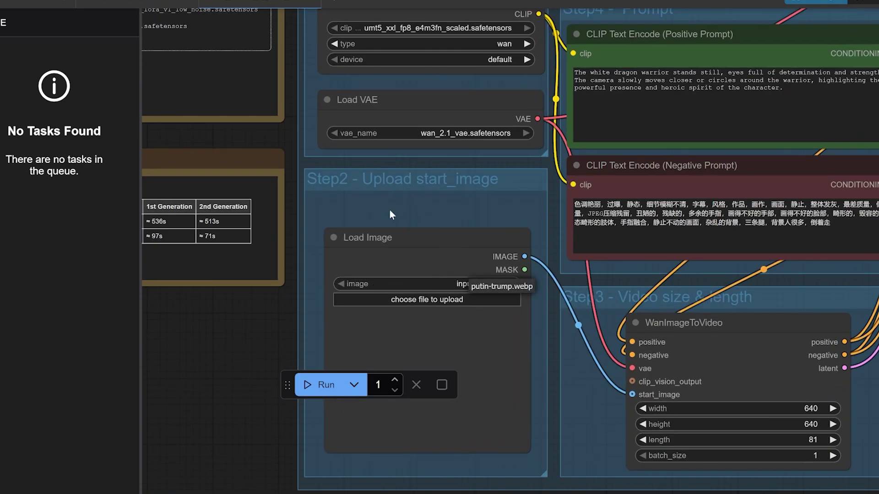
pyautogui.scroll(-5, 390, 213)
pyautogui.scroll(2, 418, 274)
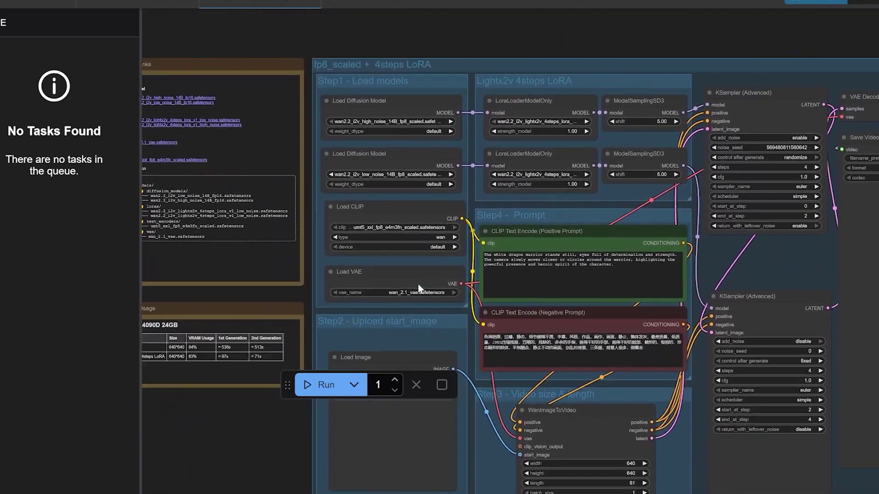
pyautogui.scroll(-3, 403, 295)
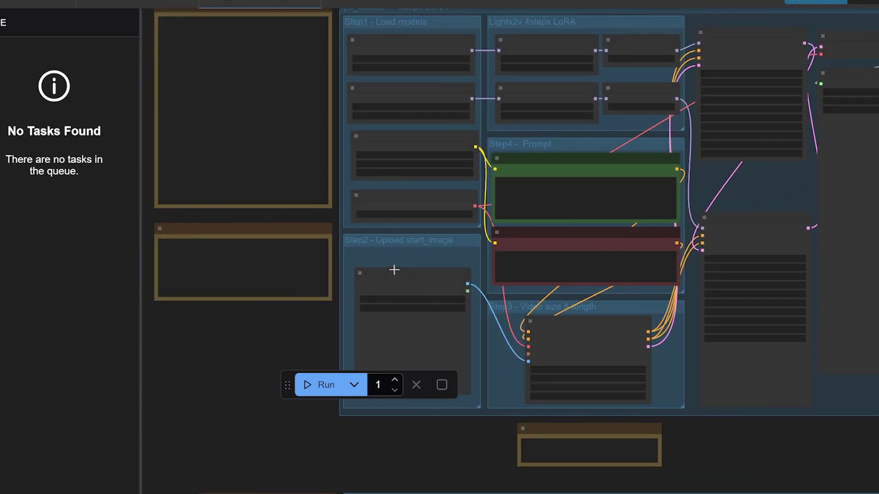
pyautogui.scroll(5, 457, 302)
pyautogui.click(493, 318)
pyautogui.scroll(-1, 451, 327)
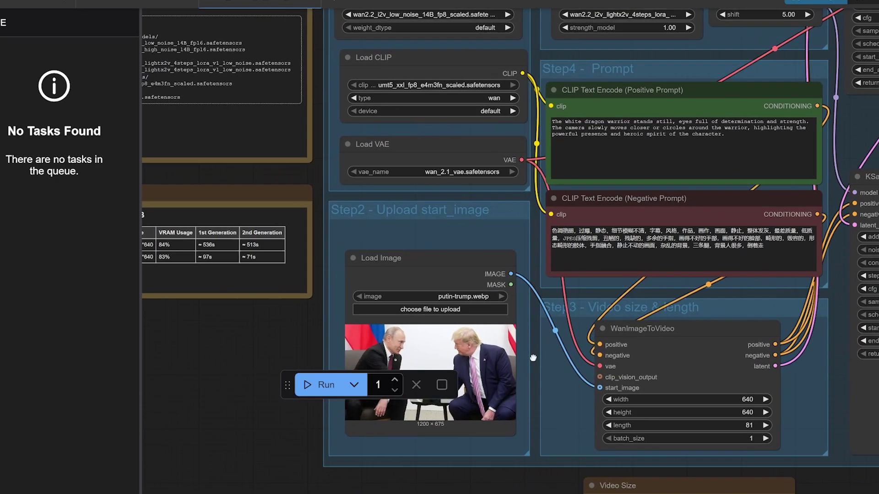
pyautogui.scroll(3, 476, 362)
pyautogui.hscroll(-5, 506, 394)
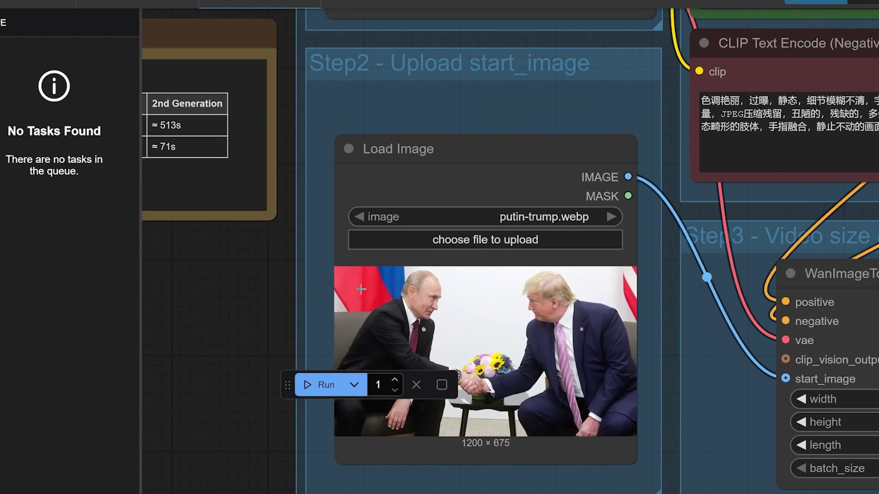
pyautogui.hscroll(1, 624, 352)
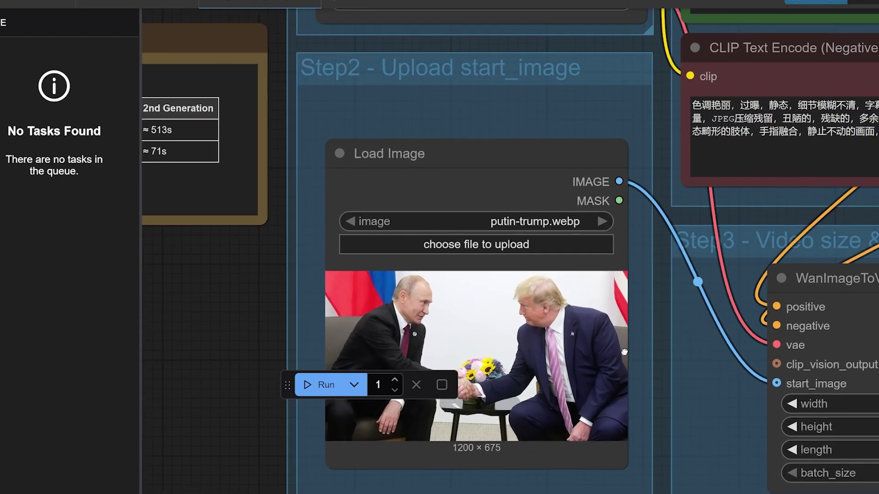
pyautogui.scroll(-5, 624, 352)
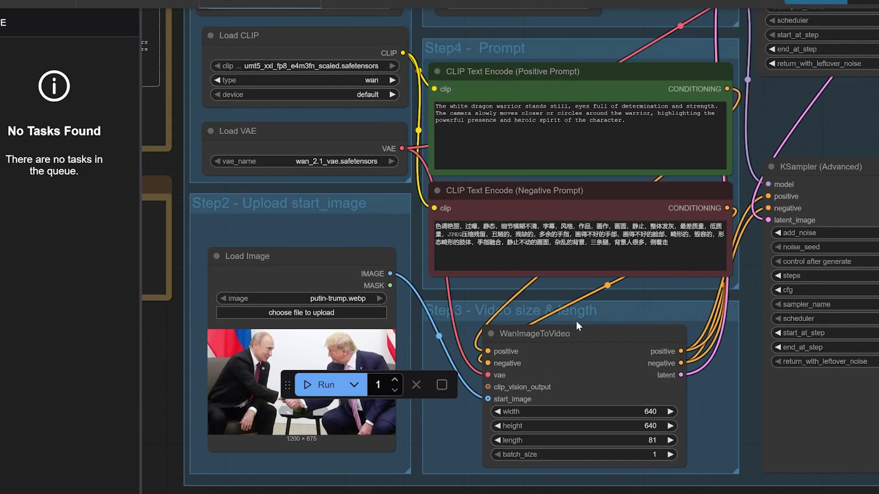
pyautogui.scroll(3, 561, 270)
# Step: Select the whole positive prompt text, then open ComfyUI_00011_ from the Videos folder
pyautogui.click(561, 270)
pyautogui.hotkey('ctrl', 'a')
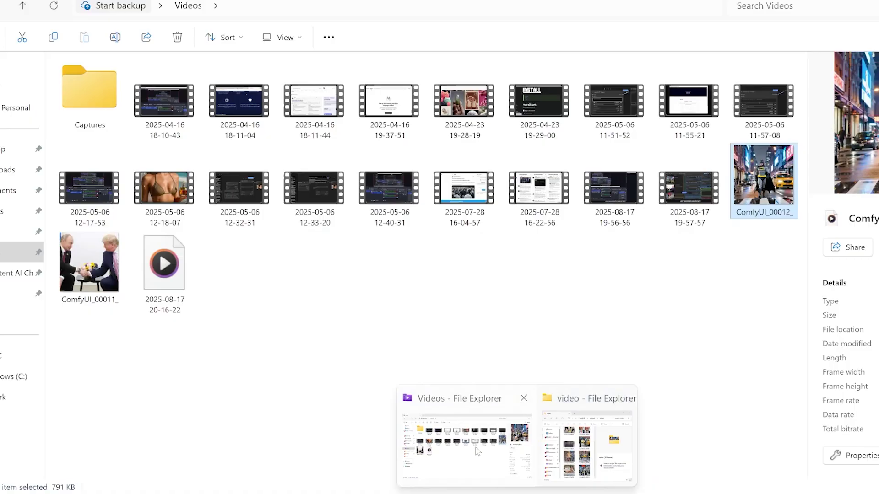
pyautogui.click(463, 440)
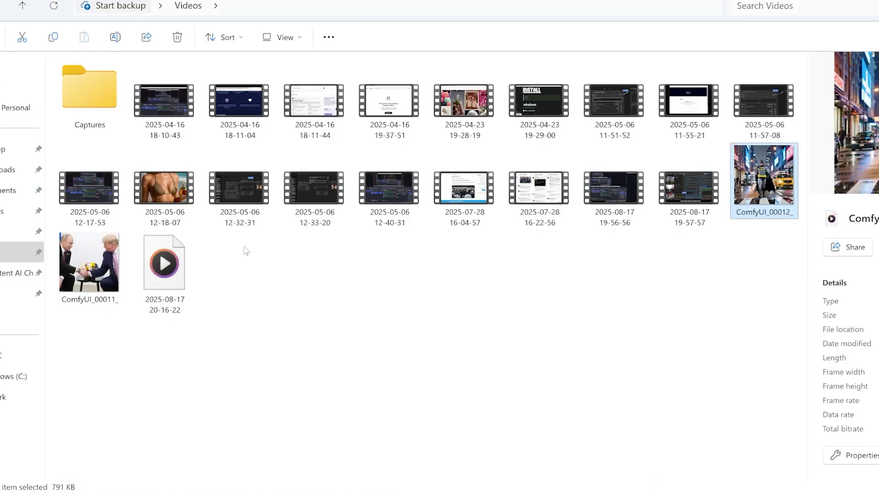
pyautogui.doubleClick(102, 279)
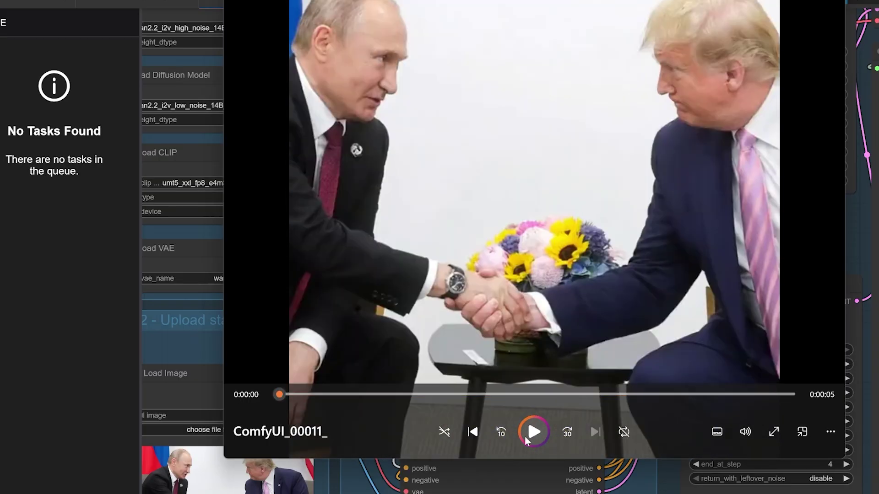
# Step: Play the ComfyUI_00011_ handshake clip from 0:00 in Windows Media Player
pyautogui.click(528, 434)
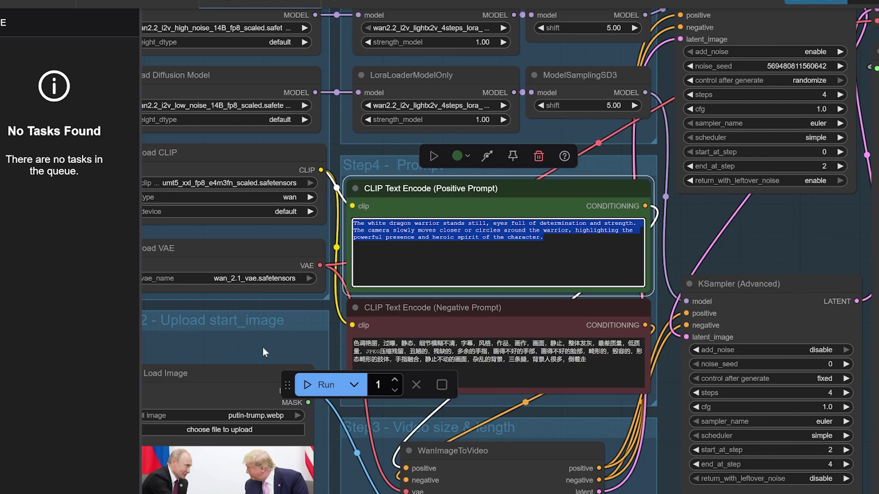
# Step: Pan and zoom the image-to-video graph to inspect the prompt and image nodes
pyautogui.scroll(-3, 262, 347)
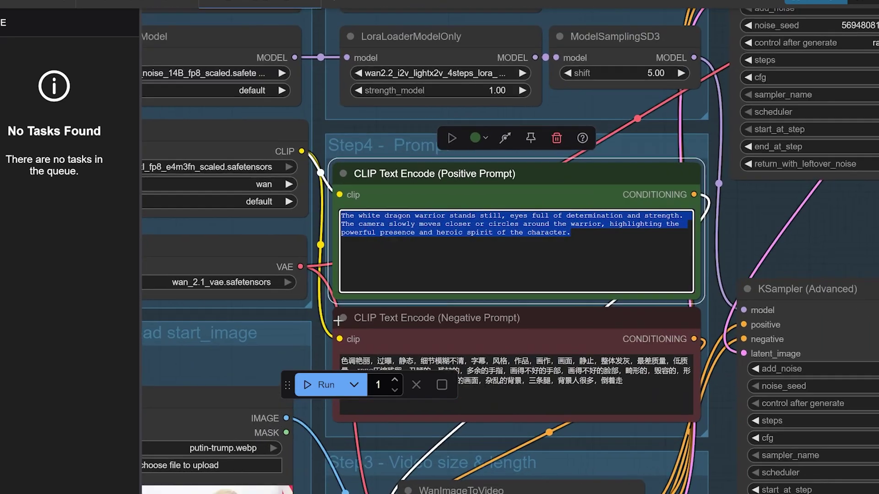
pyautogui.scroll(-2, 332, 331)
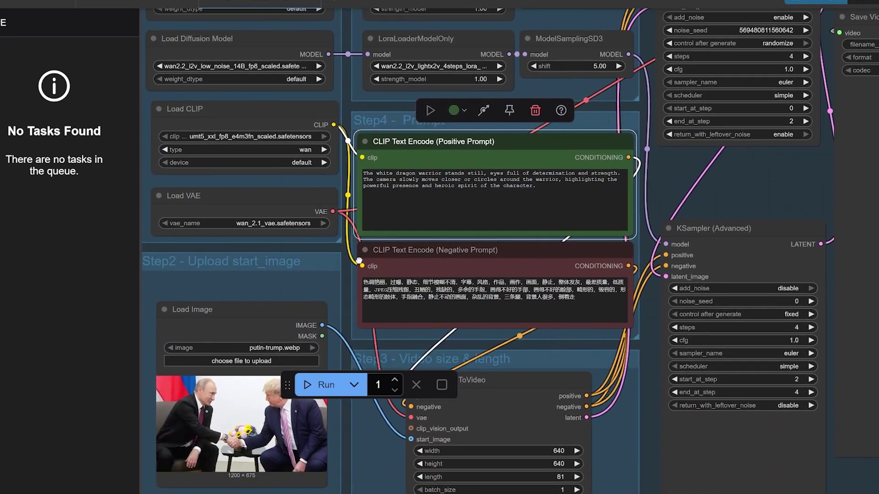
pyautogui.scroll(2, 287, 351)
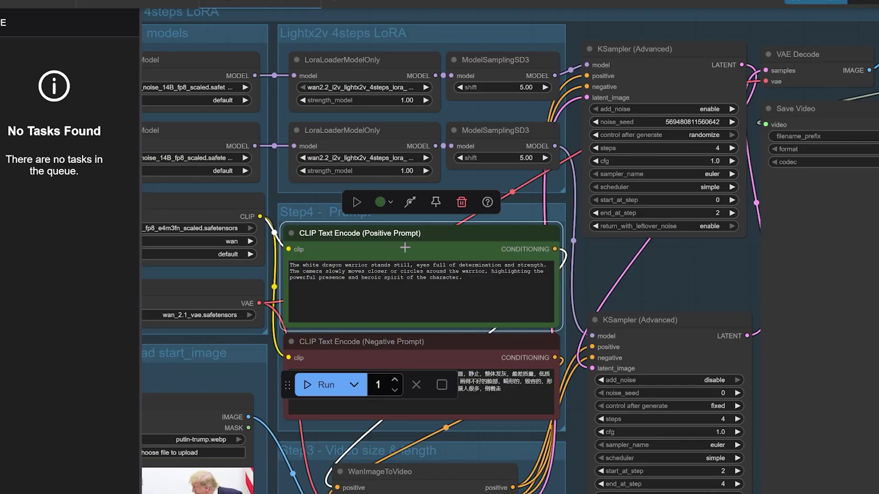
pyautogui.scroll(-3, 433, 359)
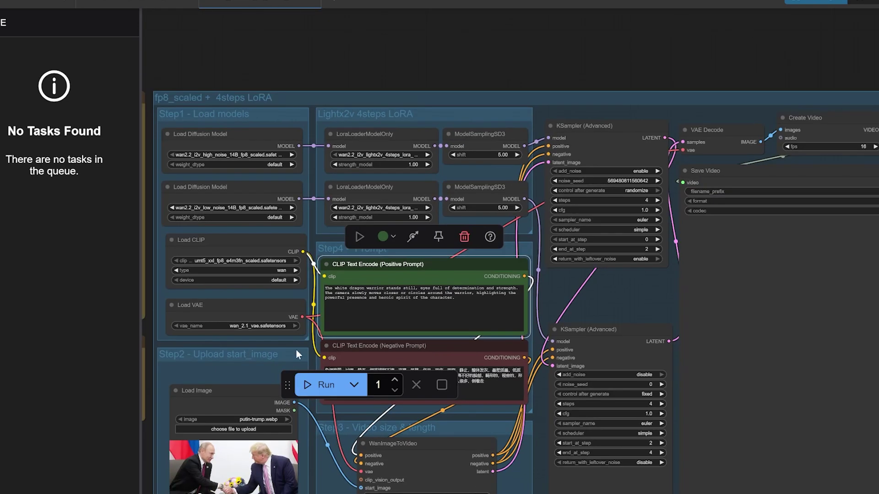
pyautogui.moveTo(296, 349); pyautogui.dragTo(438, 271)
pyautogui.scroll(2, 454, 296)
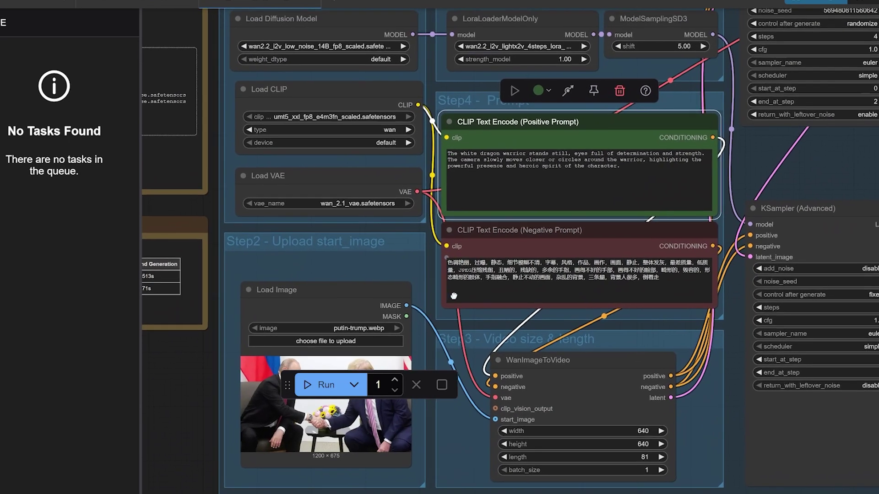
pyautogui.scroll(-1, 735, 425)
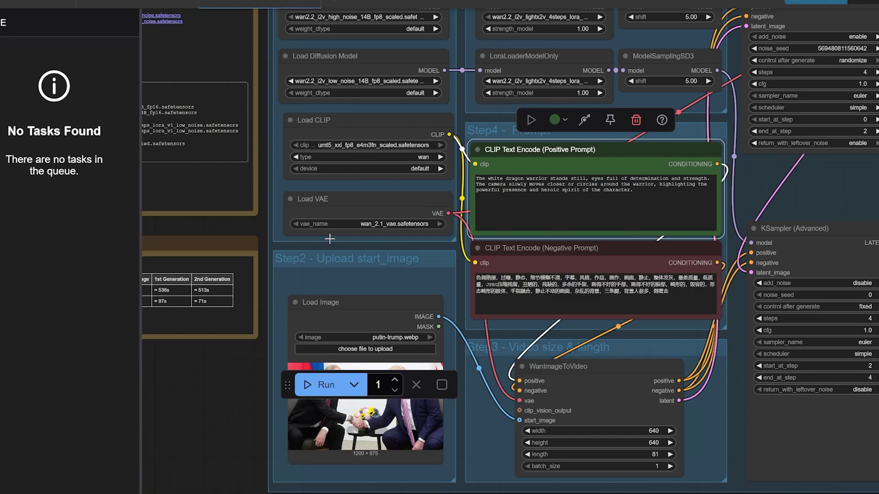
pyautogui.scroll(-3, 575, 321)
pyautogui.scroll(5, 490, 269)
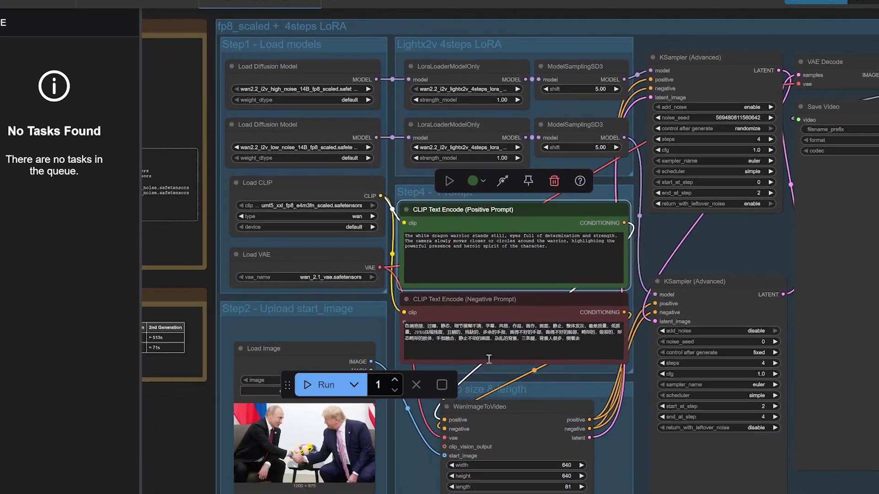
pyautogui.scroll(3, 504, 256)
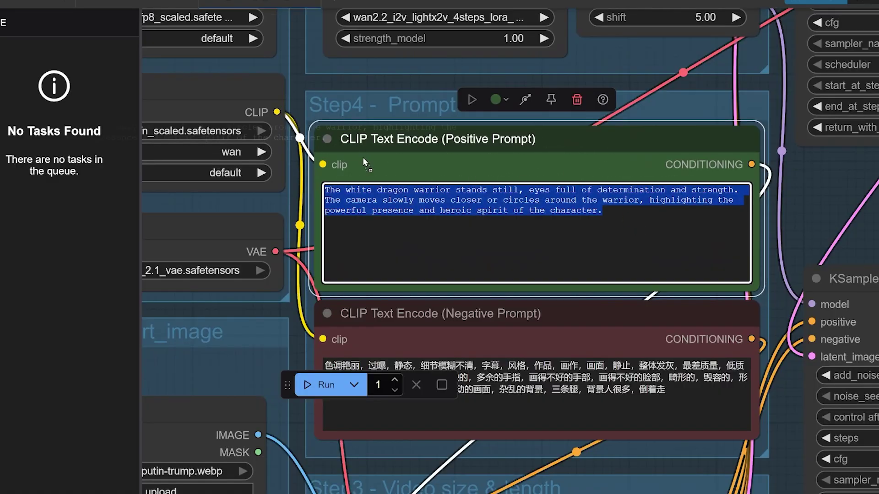
pyautogui.scroll(-2, 499, 226)
pyautogui.scroll(-2, 617, 359)
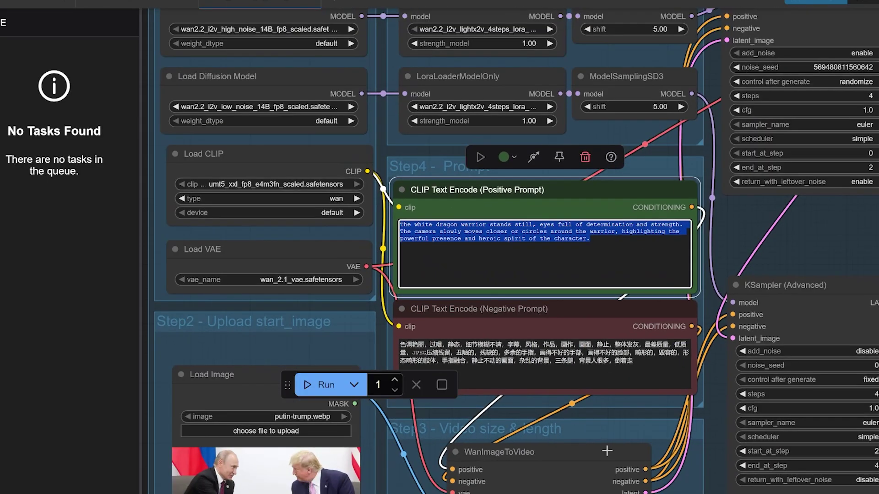
pyautogui.scroll(-3, 609, 451)
pyautogui.scroll(3, 551, 419)
# Step: Move across the 640×640 size, sampler and video output nodes until all workflow groups show
pyautogui.moveTo(550, 419); pyautogui.dragTo(642, 460)
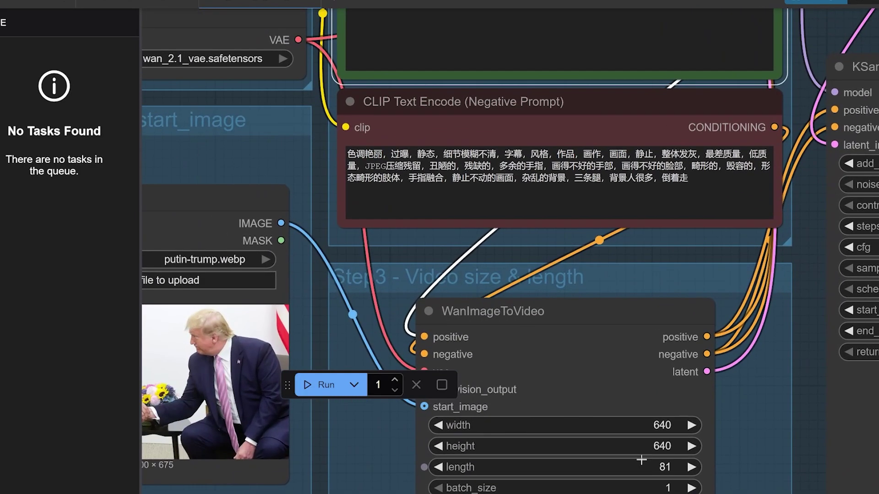
pyautogui.scroll(6, 700, 391)
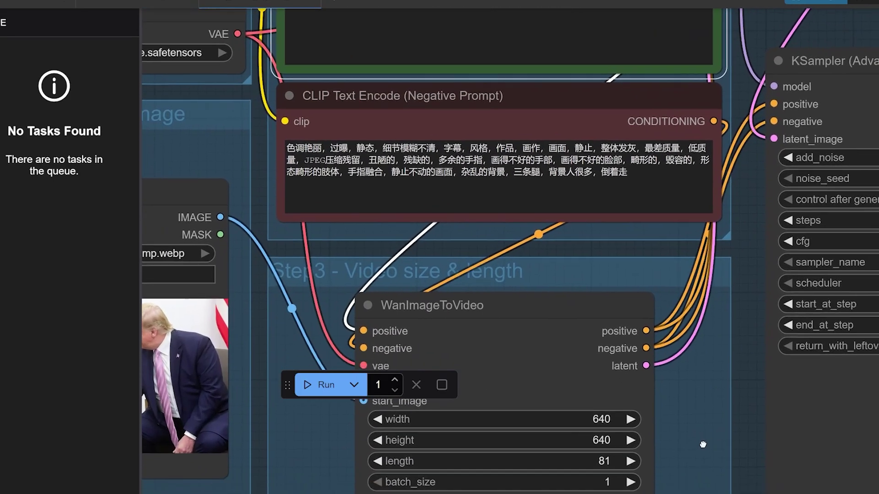
pyautogui.scroll(-2, 664, 402)
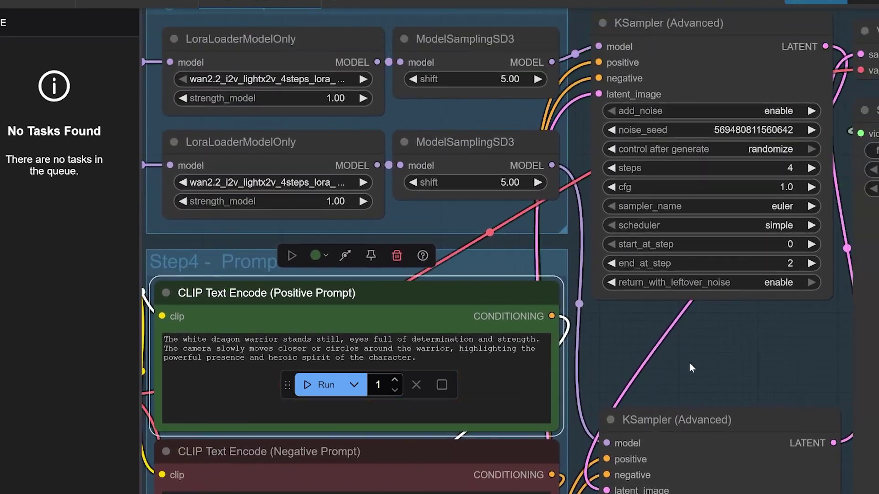
pyautogui.moveTo(694, 355); pyautogui.dragTo(578, 438)
pyautogui.scroll(-2, 579, 437)
pyautogui.scroll(1, 685, 422)
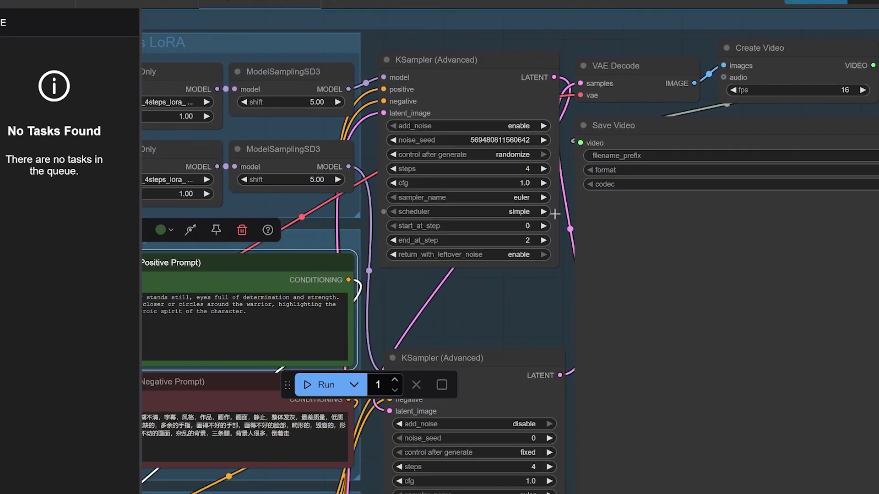
pyautogui.scroll(-5, 556, 217)
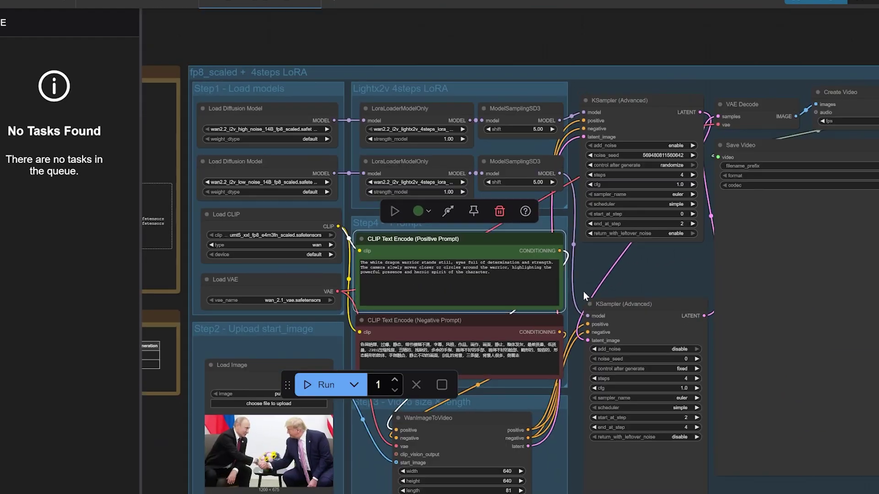
pyautogui.moveTo(584, 291); pyautogui.dragTo(729, 242)
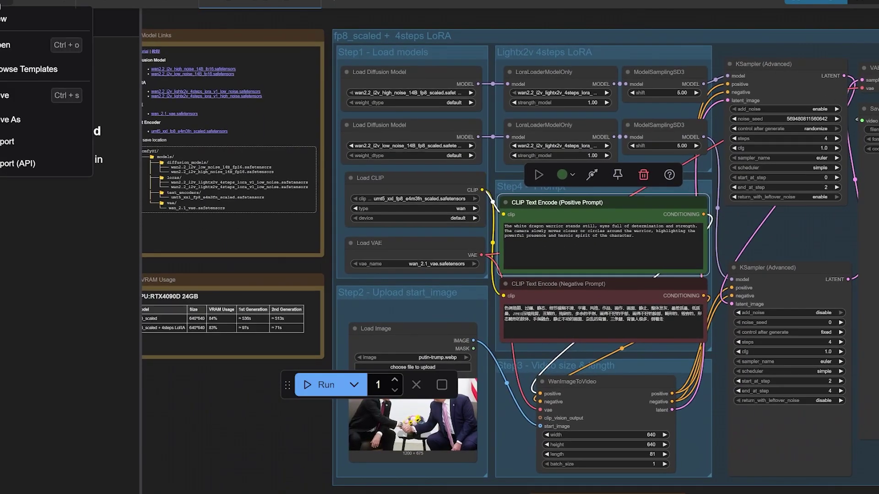
# Step: Load the inpainting template workflow and close its missing-checkpoint warning
pyautogui.click(37, 71)
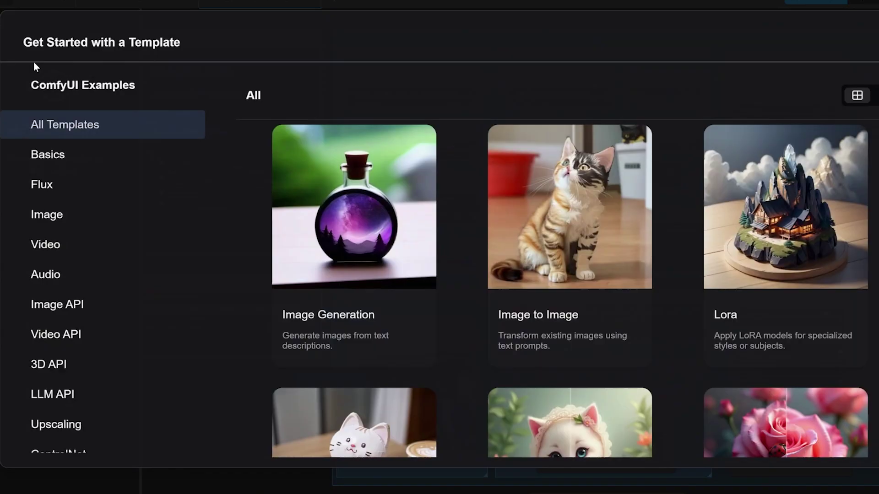
pyautogui.scroll(-3, 557, 245)
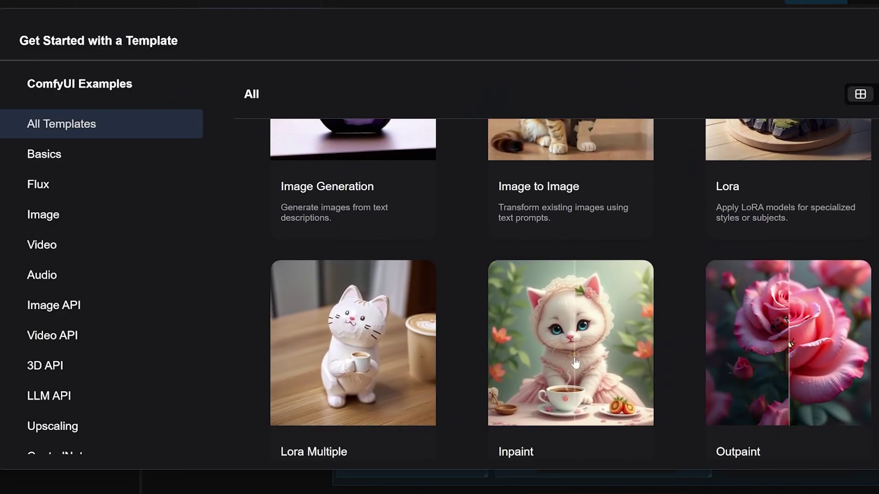
pyautogui.click(572, 356)
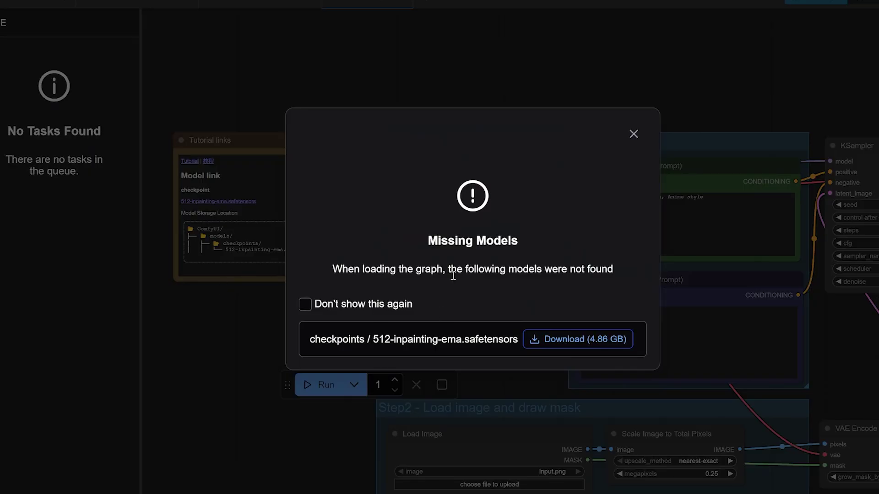
pyautogui.click(545, 253)
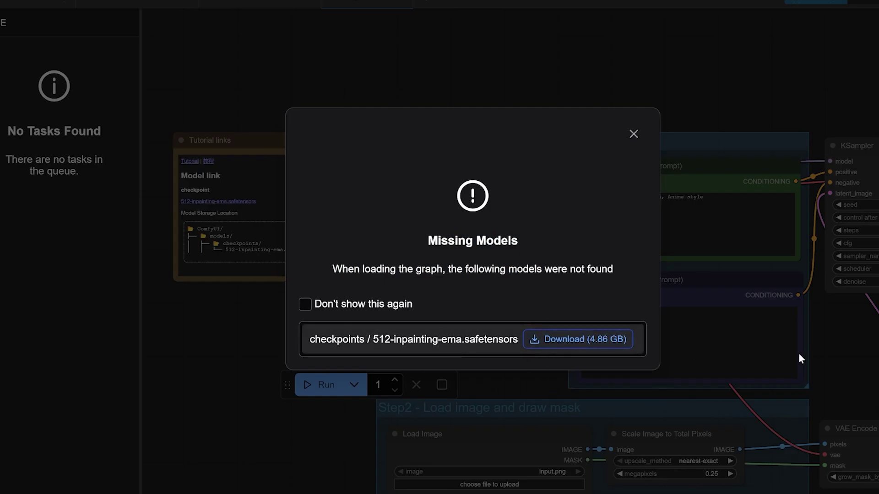
pyautogui.click(634, 134)
# Step: Pan over the inpainting graph to review the image loading, mask, prompt and KSampler steps
pyautogui.moveTo(679, 294); pyautogui.dragTo(443, 157)
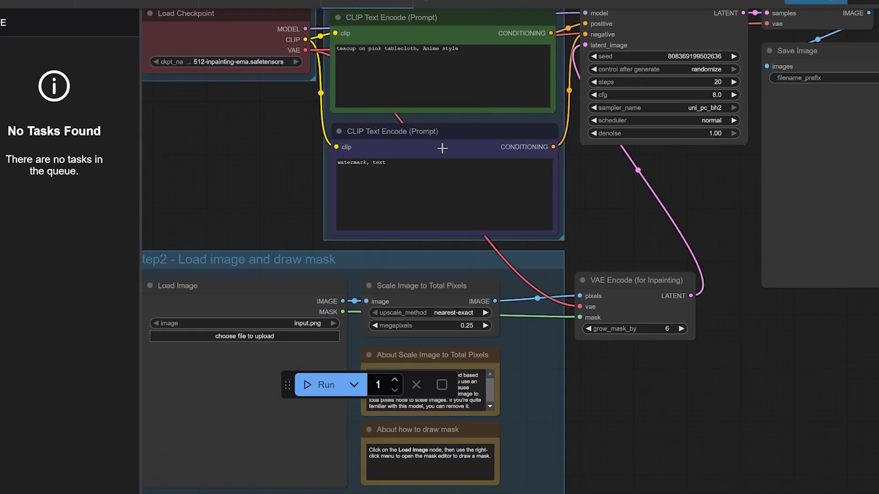
pyautogui.moveTo(520, 329); pyautogui.dragTo(633, 337)
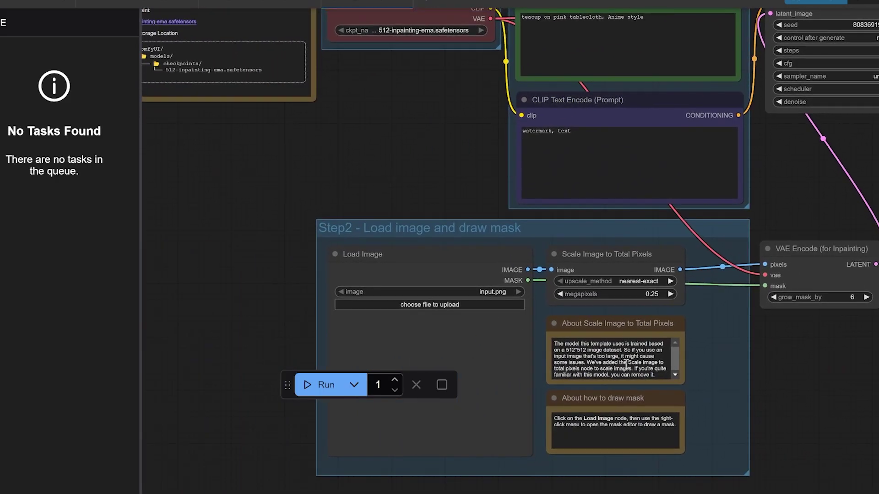
pyautogui.moveTo(730, 323); pyautogui.dragTo(537, 461)
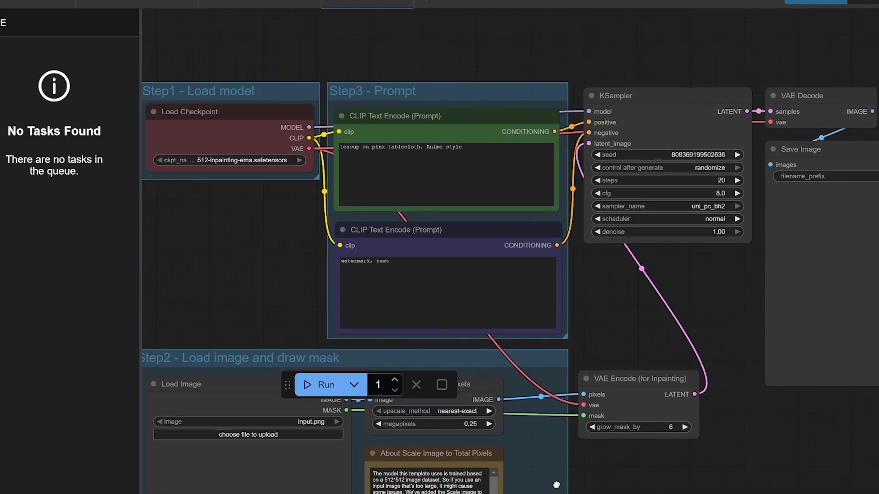
pyautogui.moveTo(275, 348); pyautogui.dragTo(355, 377)
pyautogui.moveTo(508, 343); pyautogui.dragTo(582, 411)
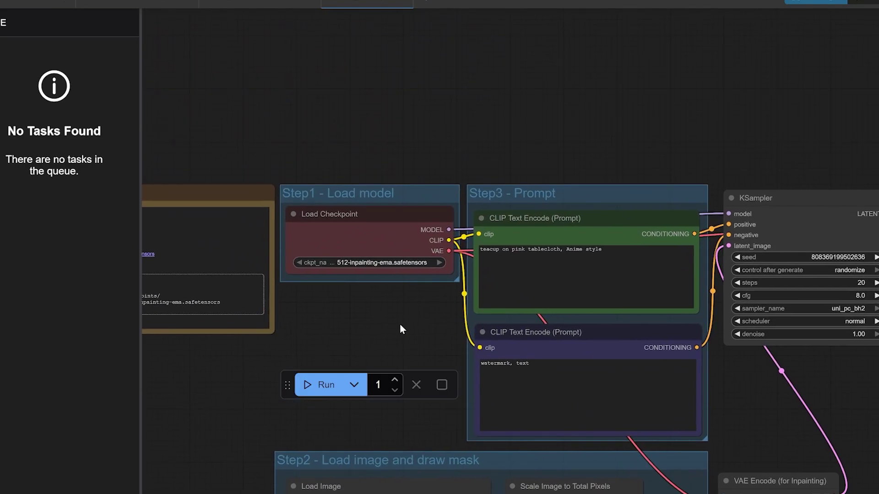
# Step: Load the Wan 2.2 14B Fun Inp video template and close its missing models warning
pyautogui.click(5, 3)
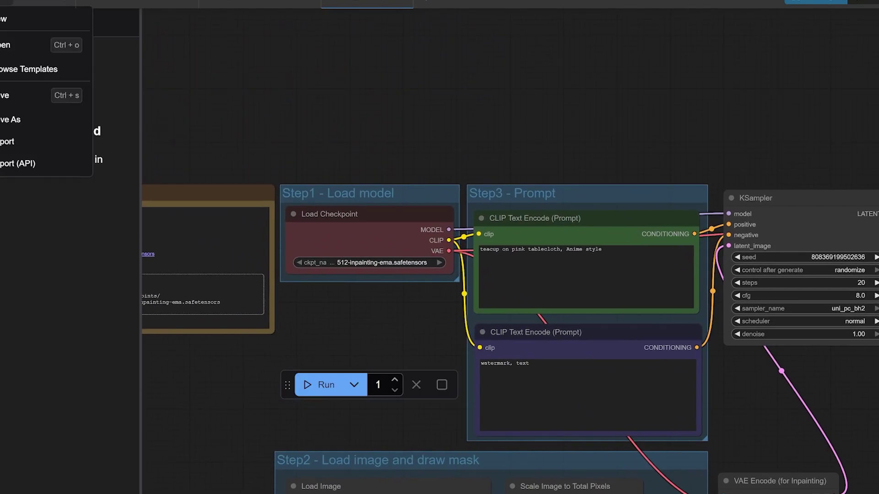
pyautogui.click(50, 79)
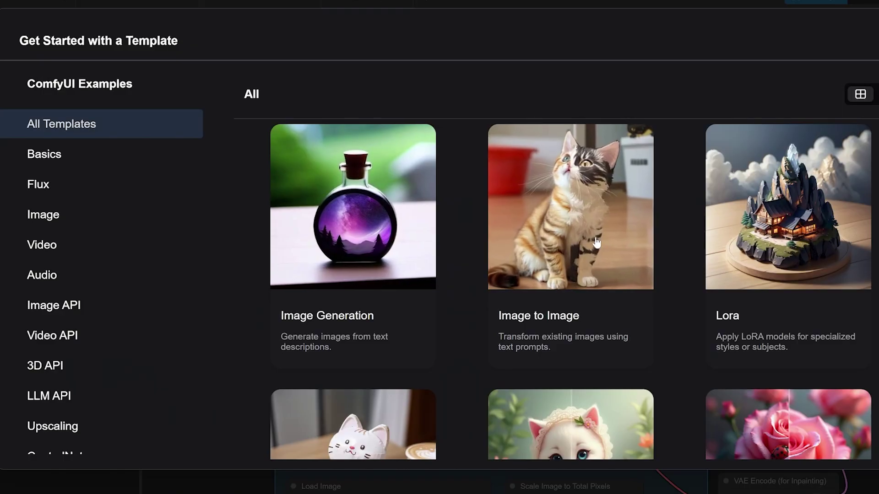
pyautogui.click(68, 252)
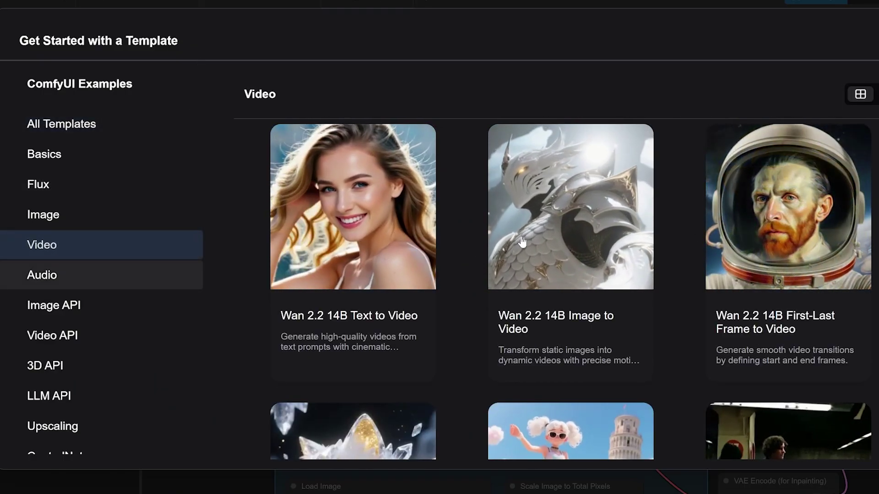
pyautogui.scroll(-5, 609, 233)
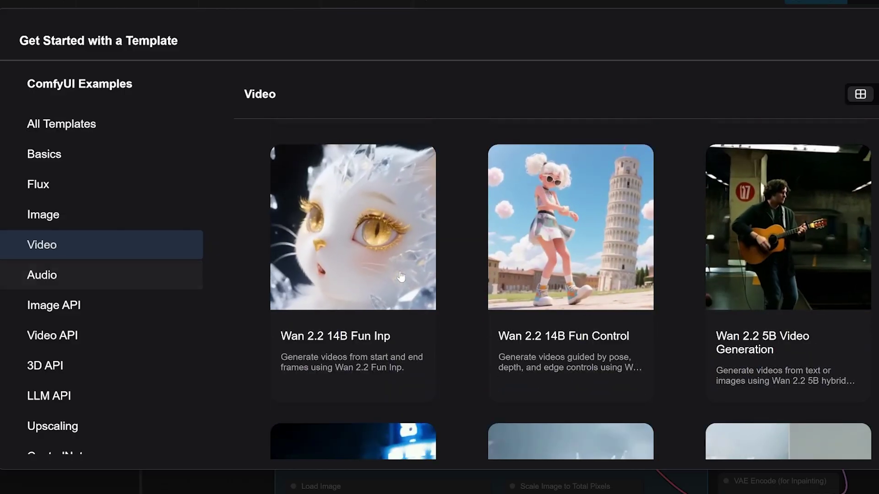
pyautogui.click(366, 257)
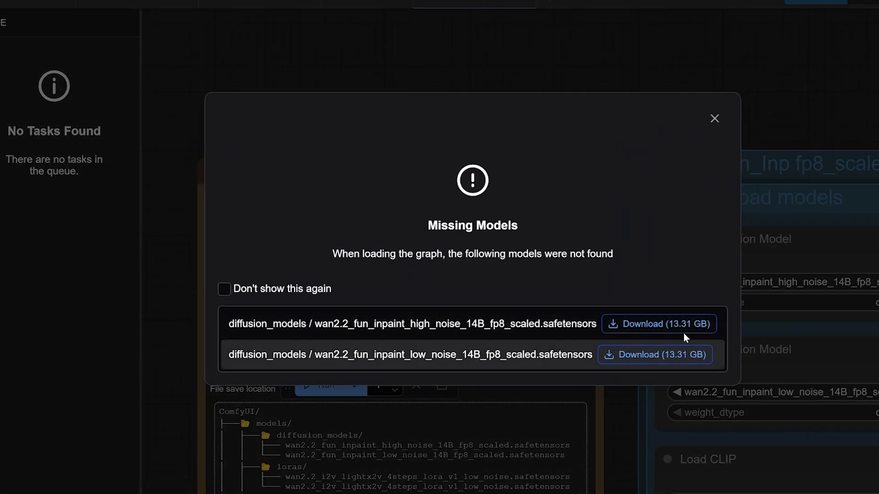
pyautogui.click(714, 119)
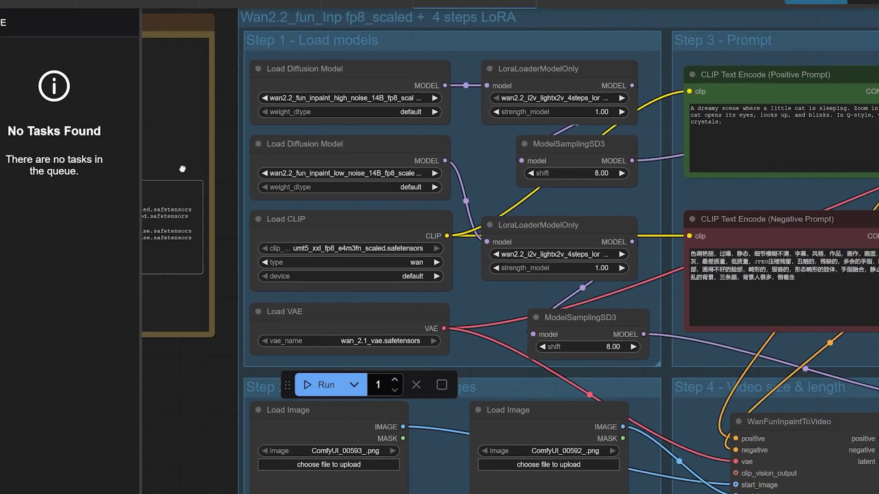
# Step: Zoom and pan the Fun Inp workflow to view both of its groups
pyautogui.scroll(-3, 498, 266)
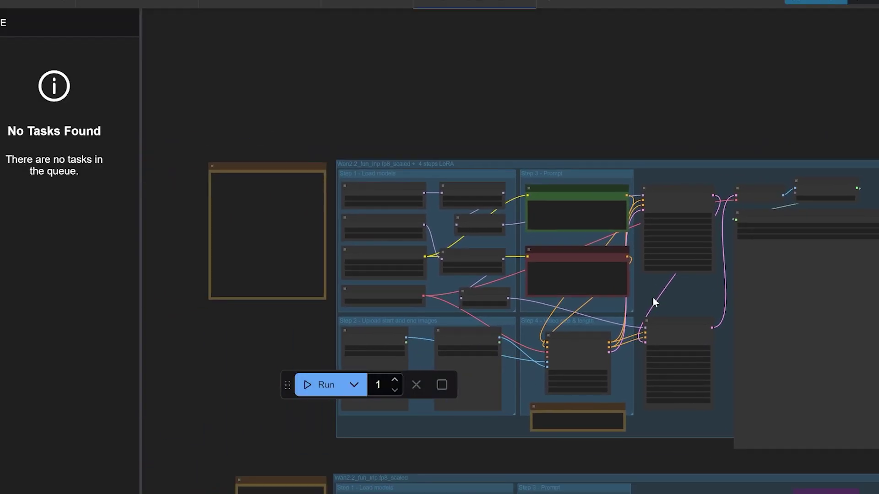
pyautogui.scroll(4, 652, 299)
pyautogui.moveTo(683, 309); pyautogui.dragTo(638, 286)
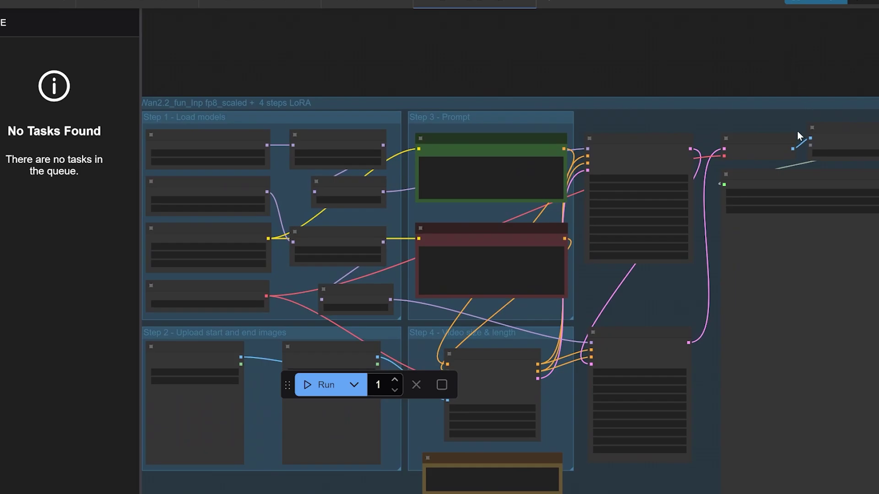
pyautogui.scroll(-4, 725, 216)
pyautogui.moveTo(709, 240); pyautogui.dragTo(634, 218)
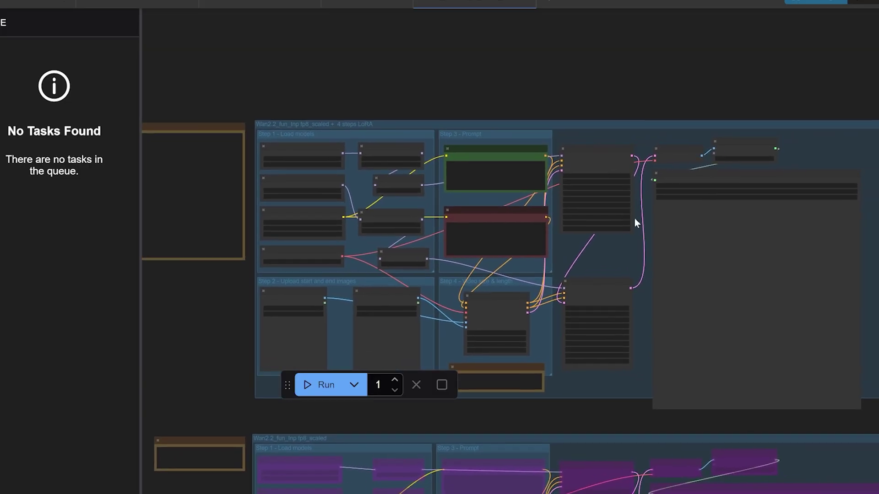
pyautogui.scroll(1, 634, 218)
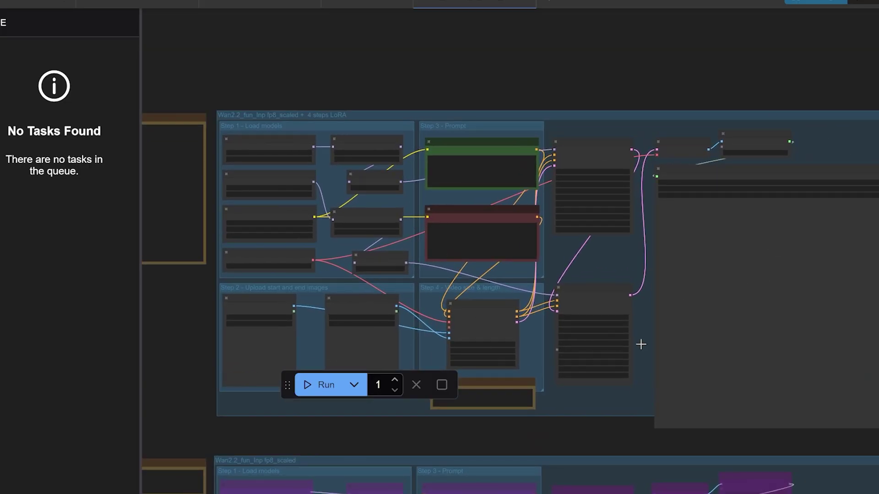
pyautogui.scroll(4, 719, 249)
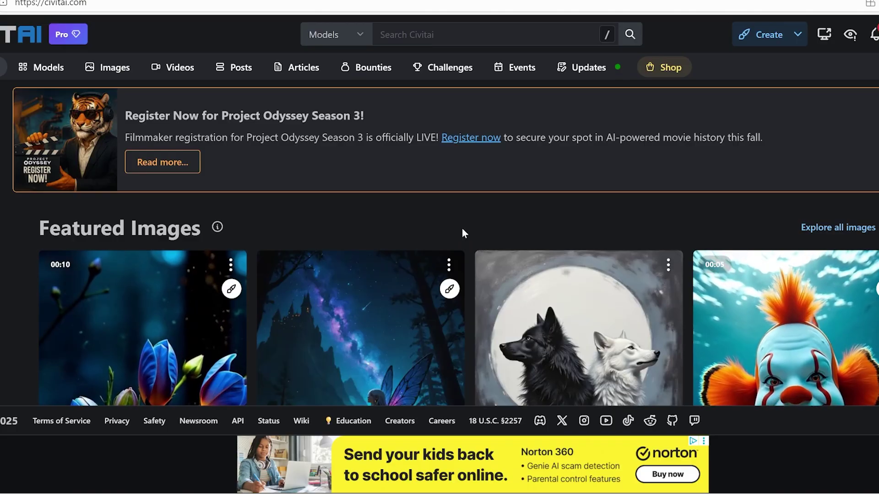
# Step: Scroll the Civitai home page, then go to the Models listing
pyautogui.scroll(-4, 470, 231)
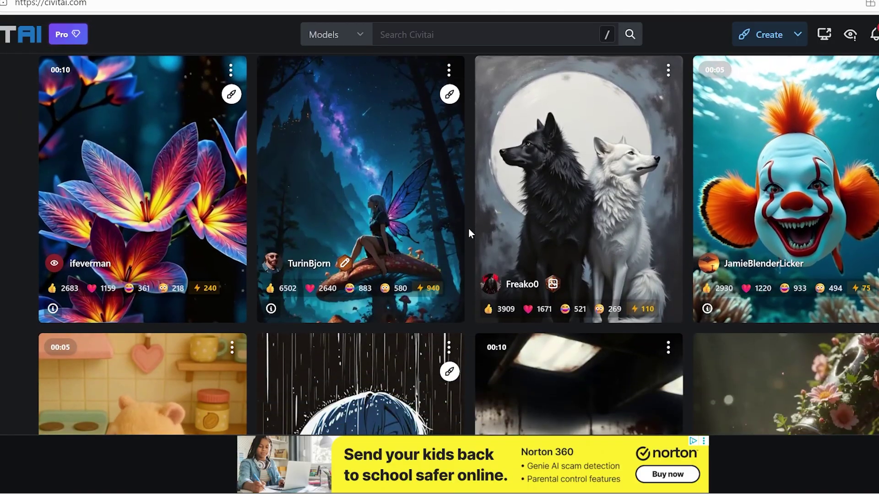
pyautogui.scroll(4, 469, 230)
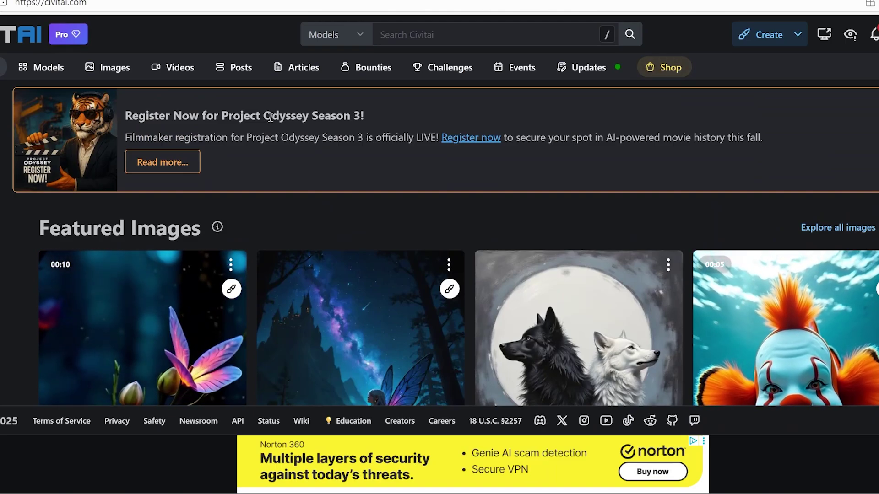
pyautogui.click(33, 72)
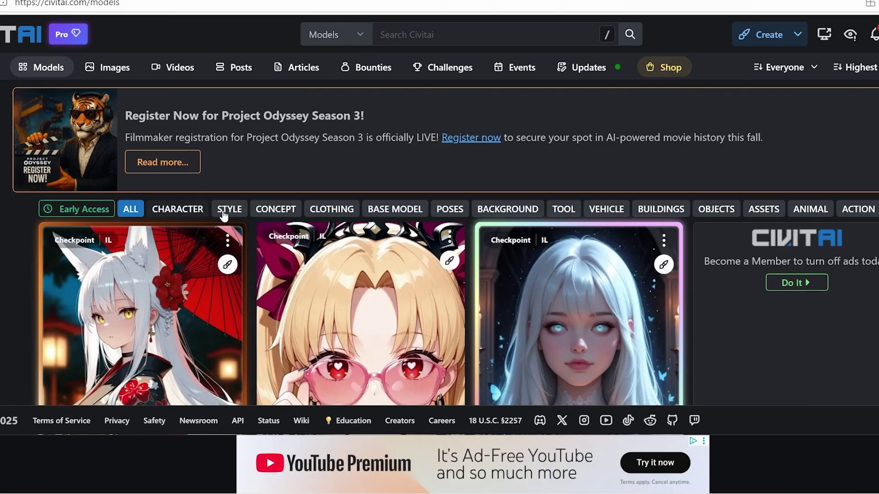
# Step: Scroll through the model grid and open the CyberRealistic Pony model page
pyautogui.scroll(-3, 224, 213)
pyautogui.scroll(-4, 225, 213)
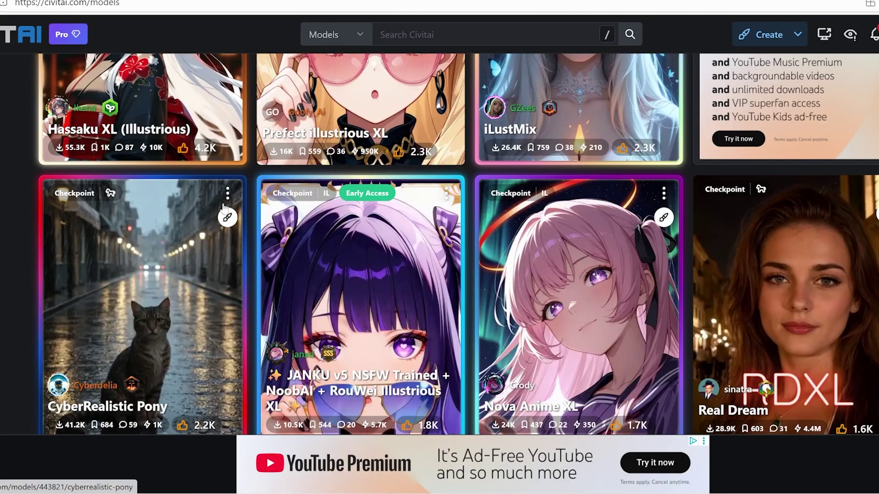
pyautogui.scroll(-1, 223, 203)
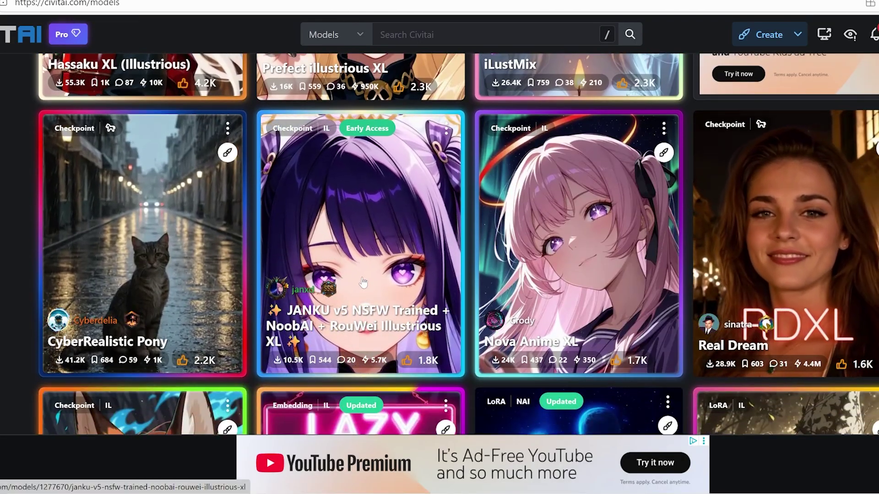
pyautogui.scroll(-6, 374, 280)
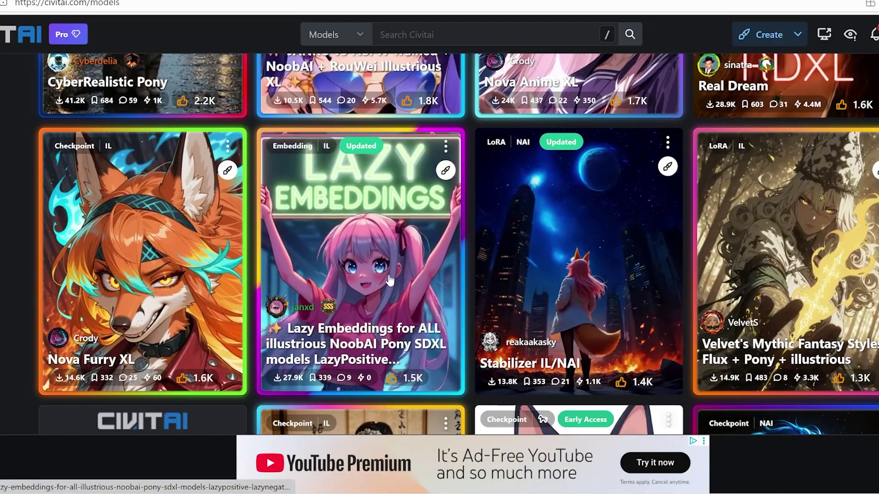
pyautogui.scroll(-4, 388, 279)
pyautogui.scroll(-3, 389, 279)
pyautogui.scroll(-4, 384, 279)
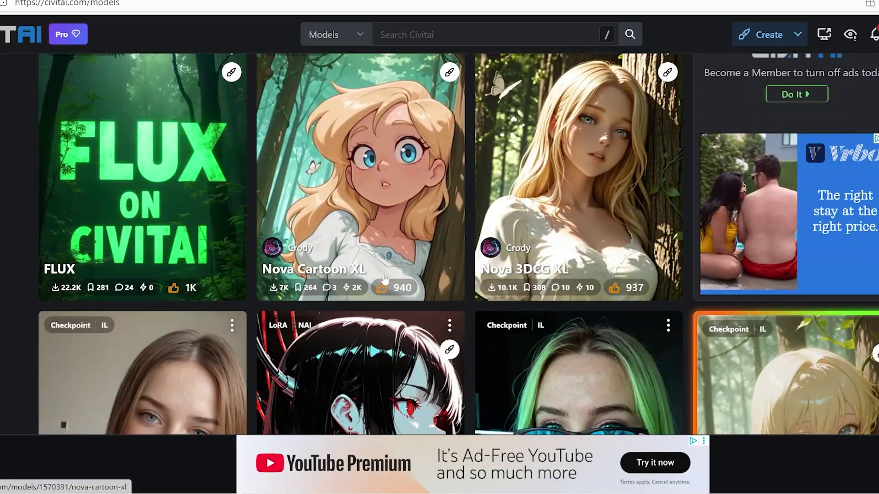
pyautogui.scroll(-3, 385, 280)
pyautogui.scroll(13, 403, 277)
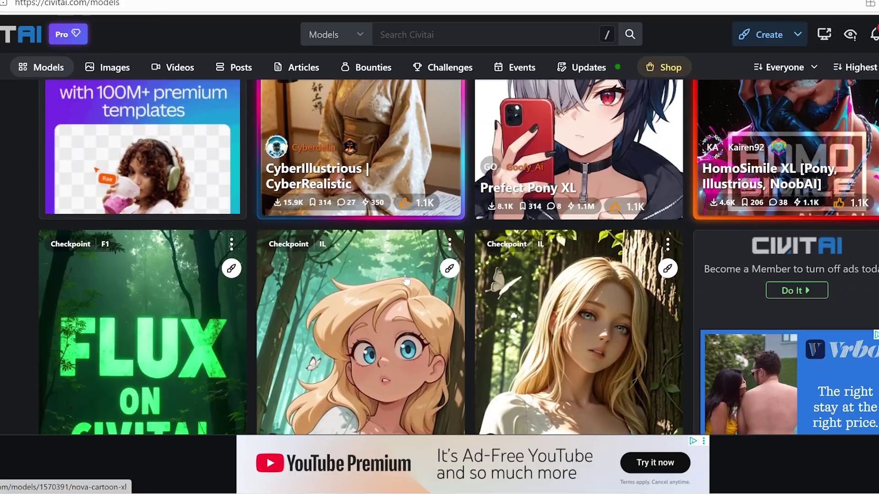
pyautogui.scroll(5, 404, 279)
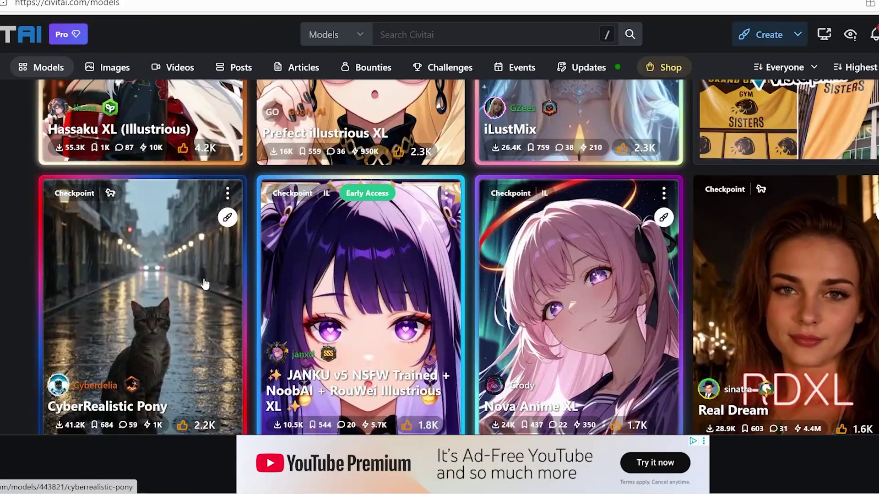
pyautogui.click(212, 279)
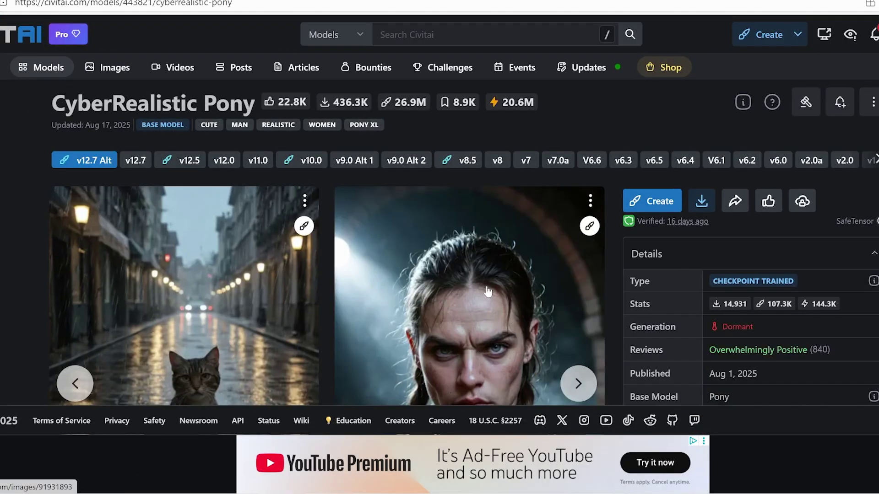
# Step: Open the image generator for CyberRealistic Pony, accept the generation terms and dismiss the guided tour
pyautogui.click(646, 206)
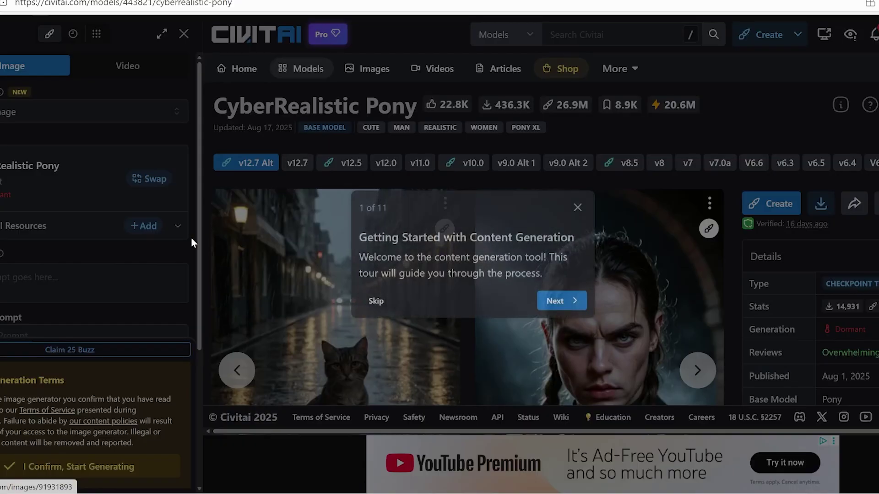
pyautogui.click(554, 302)
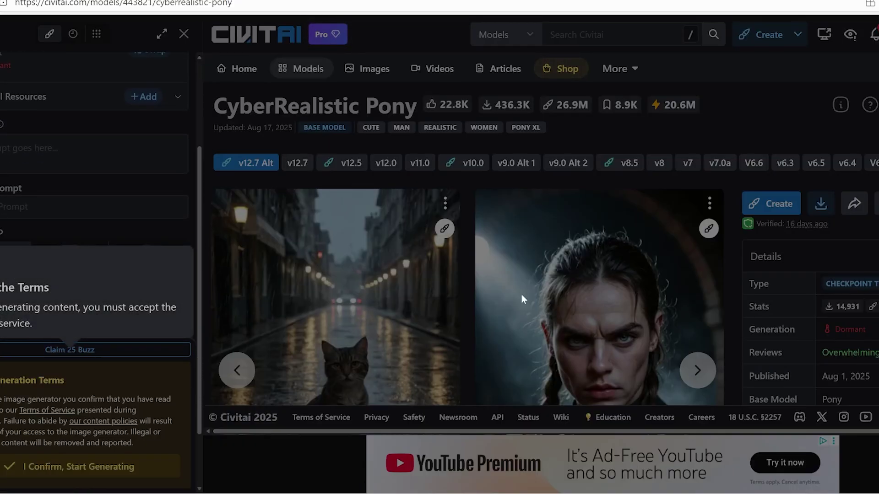
pyautogui.click(102, 467)
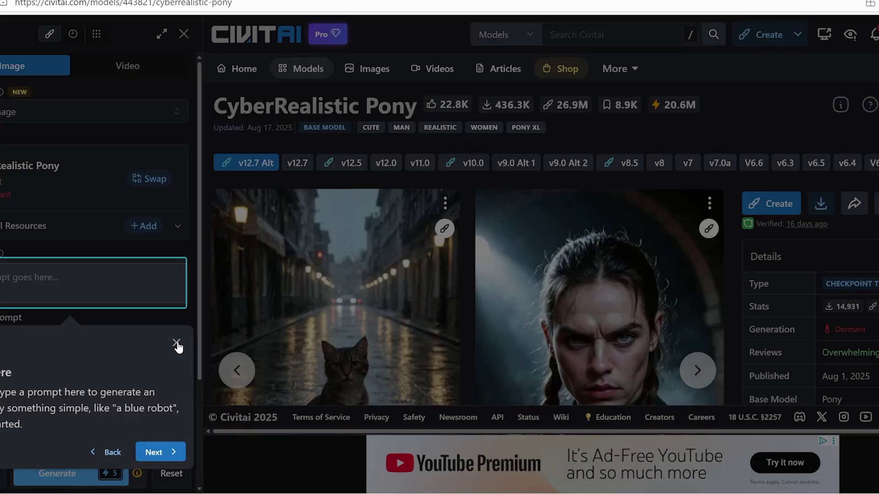
pyautogui.click(160, 452)
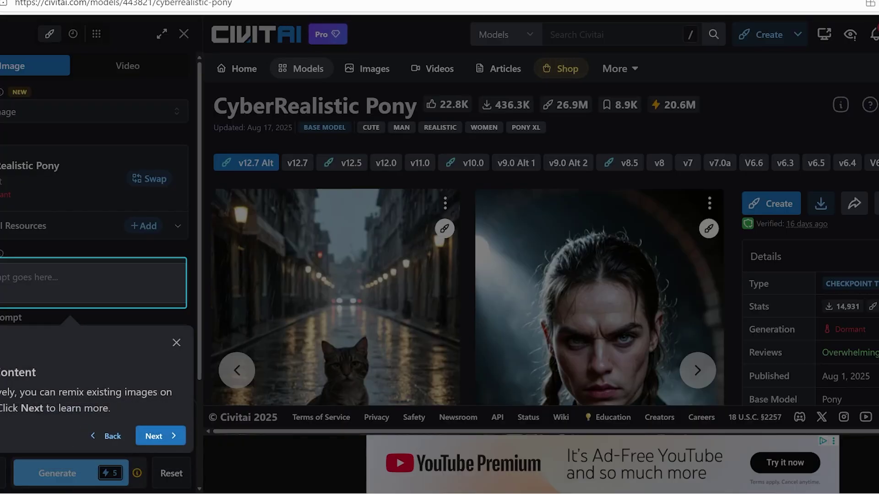
pyautogui.click(160, 435)
# Step: Return to the full Models listing and scroll through the Hassaku XL checkpoints
pyautogui.scroll(-3, 44, 167)
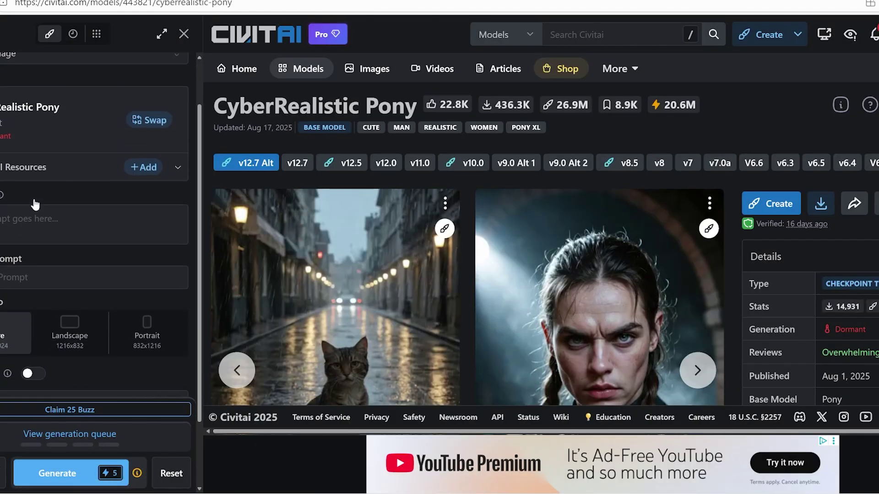
pyautogui.scroll(-1, 37, 201)
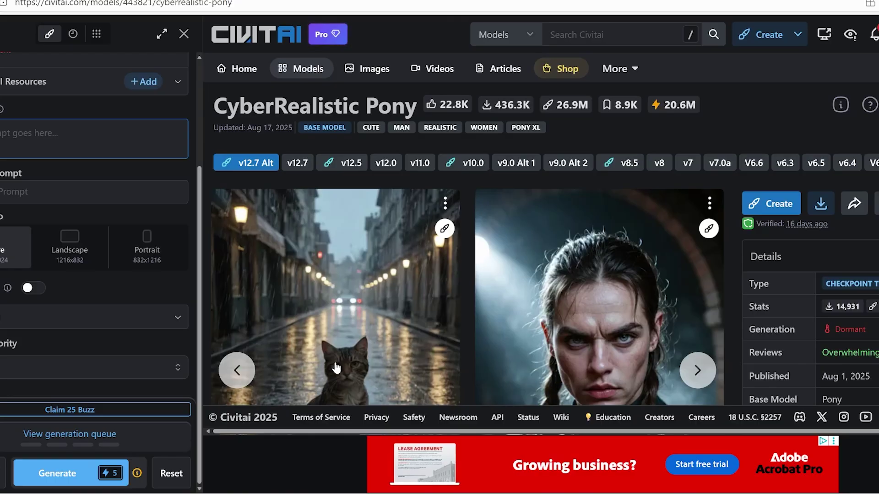
pyautogui.scroll(-3, 337, 369)
pyautogui.scroll(3, 339, 361)
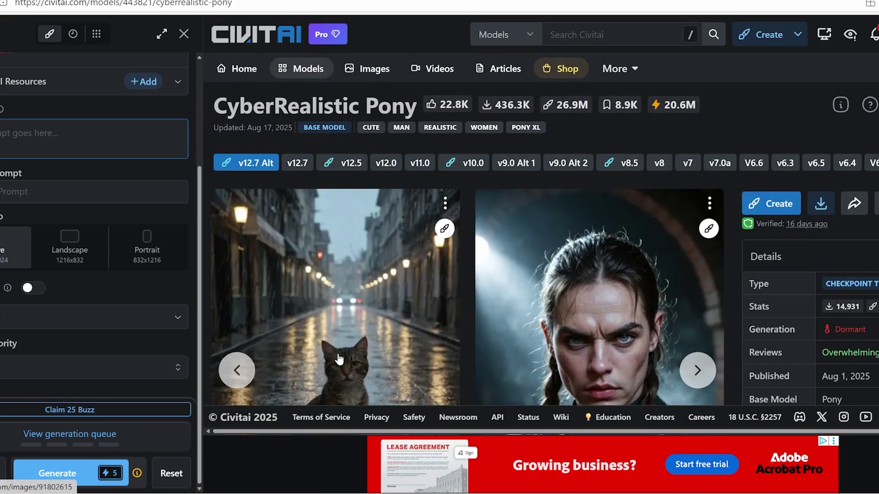
pyautogui.click(312, 64)
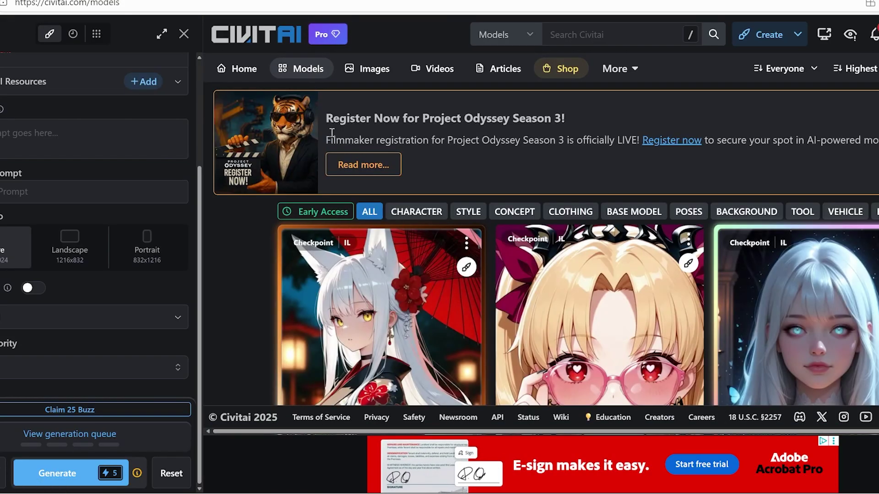
pyautogui.scroll(-4, 328, 131)
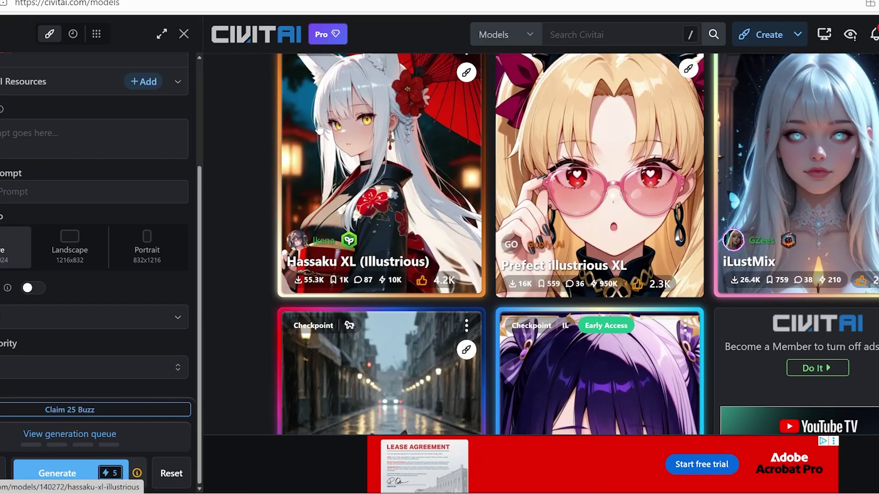
pyautogui.scroll(-2, 320, 130)
pyautogui.scroll(7, 320, 120)
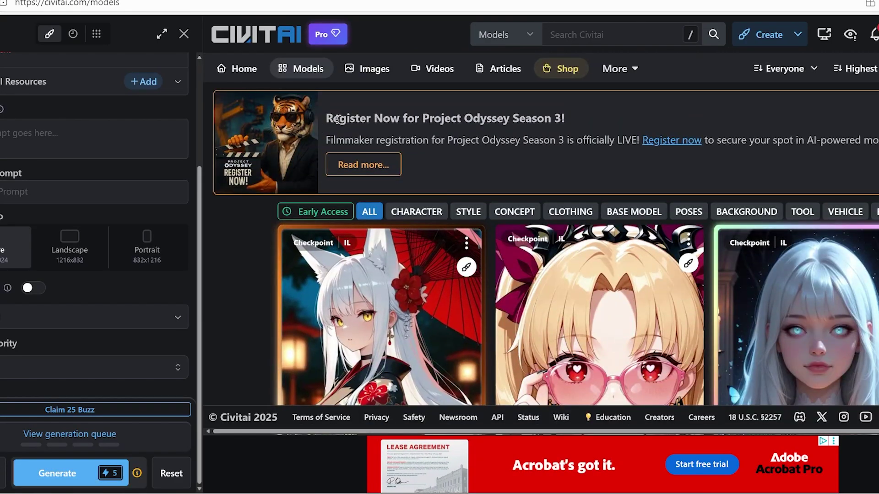
# Step: Open the Civitai Videos feed and scroll down to the boxing-glove unicorn clip
pyautogui.click(437, 68)
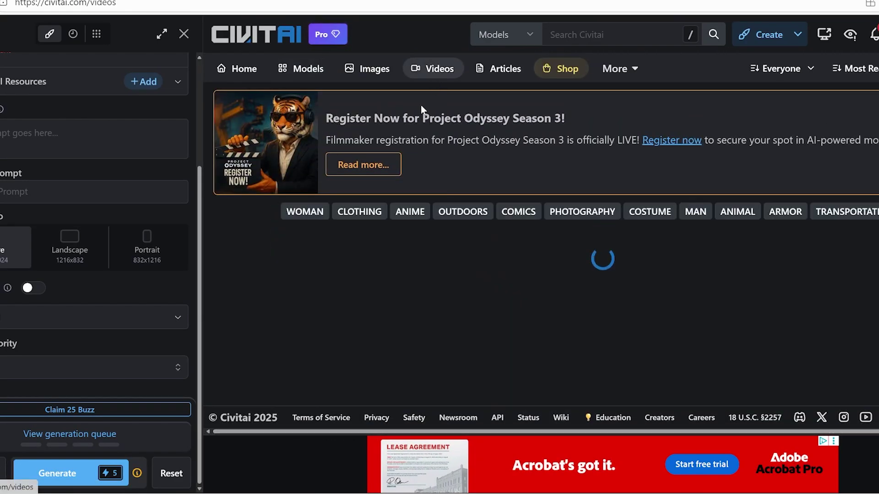
pyautogui.scroll(-3, 415, 174)
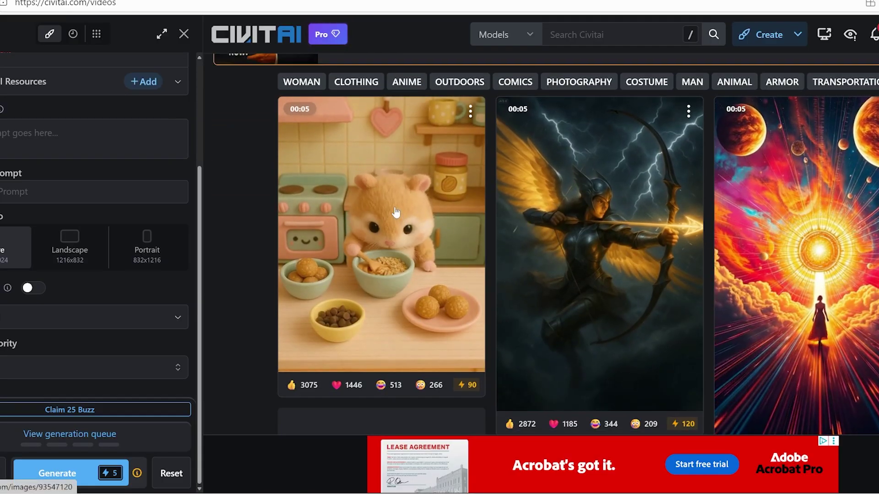
pyautogui.scroll(-8, 528, 232)
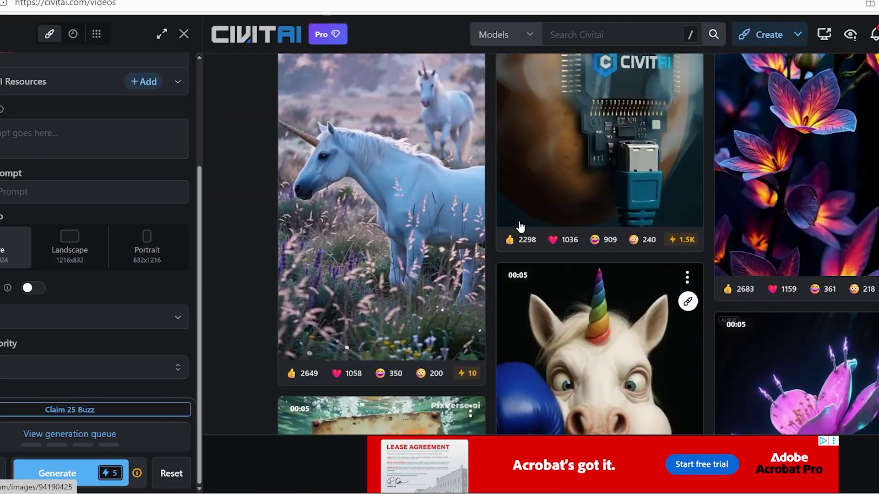
pyautogui.scroll(-5, 506, 231)
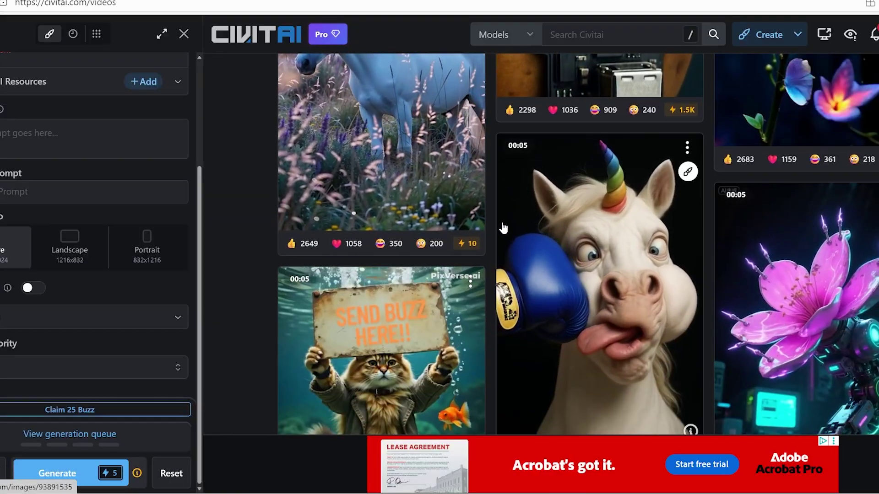
pyautogui.scroll(6, 505, 227)
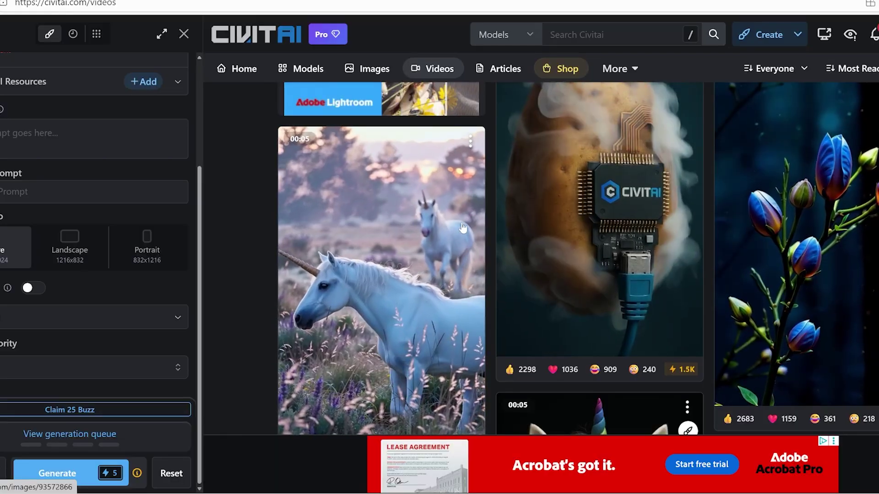
pyautogui.scroll(8, 452, 205)
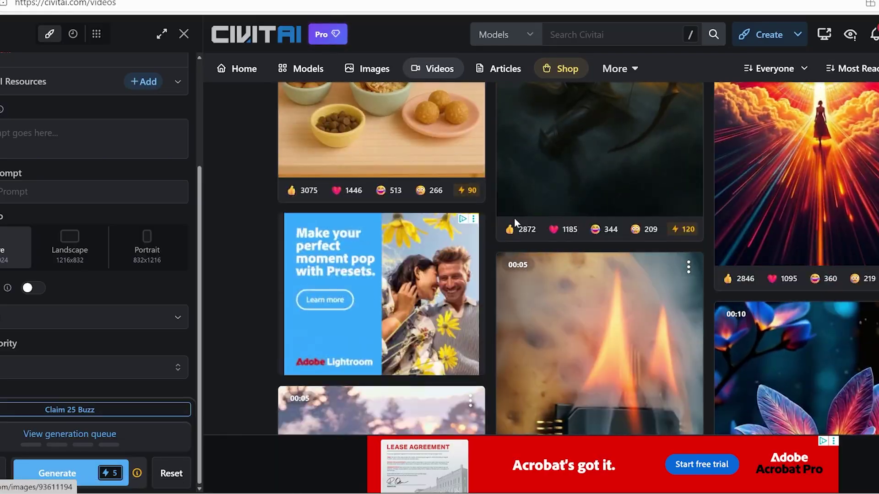
pyautogui.scroll(-12, 490, 235)
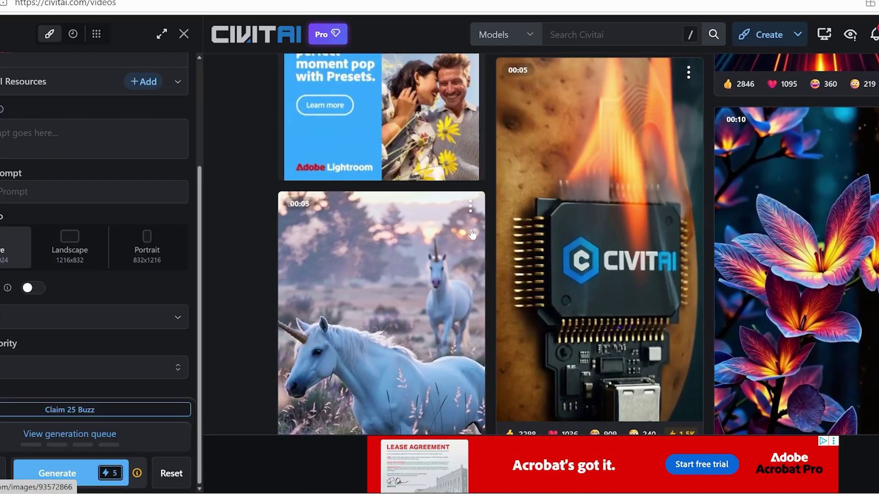
pyautogui.scroll(-3, 567, 256)
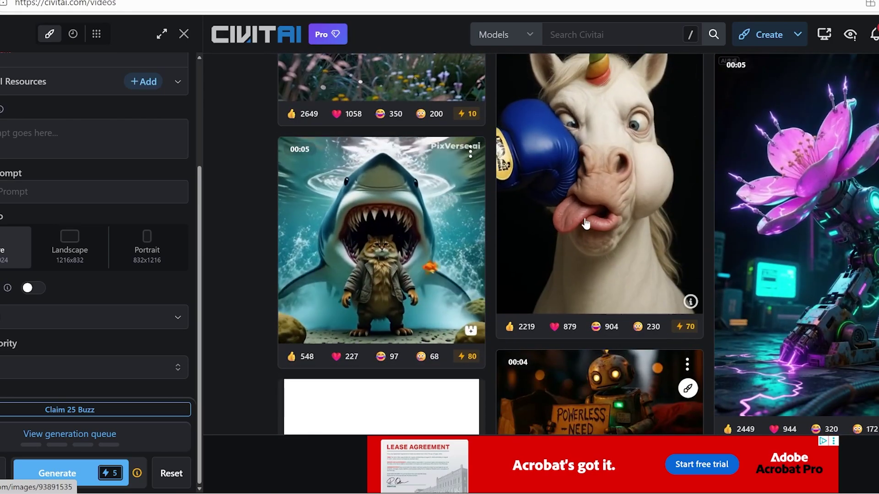
# Step: Open the boxing-unicorn video and download the Aether Punch Wan 2.2 LoRA from its generation data
pyautogui.click(585, 218)
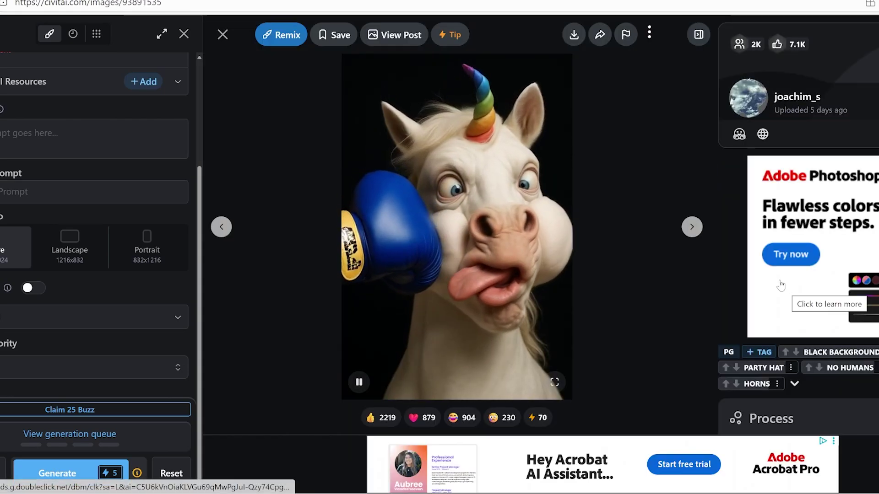
pyautogui.scroll(-5, 781, 284)
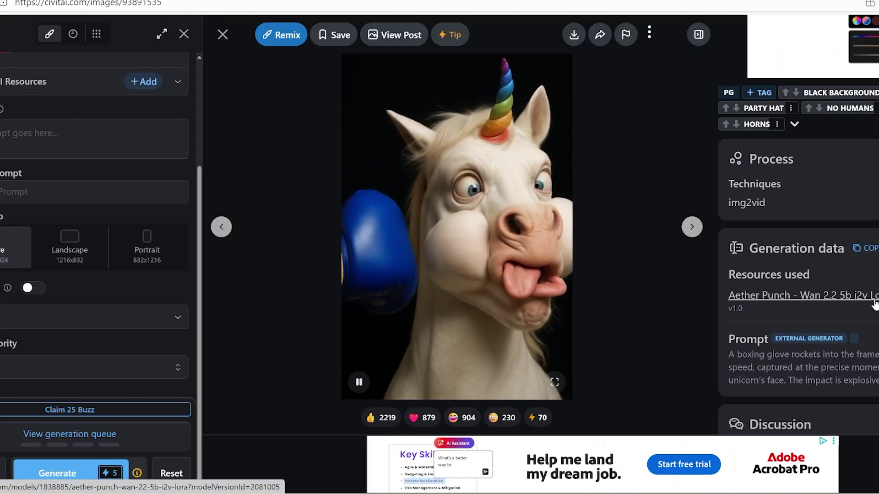
pyautogui.click(831, 296)
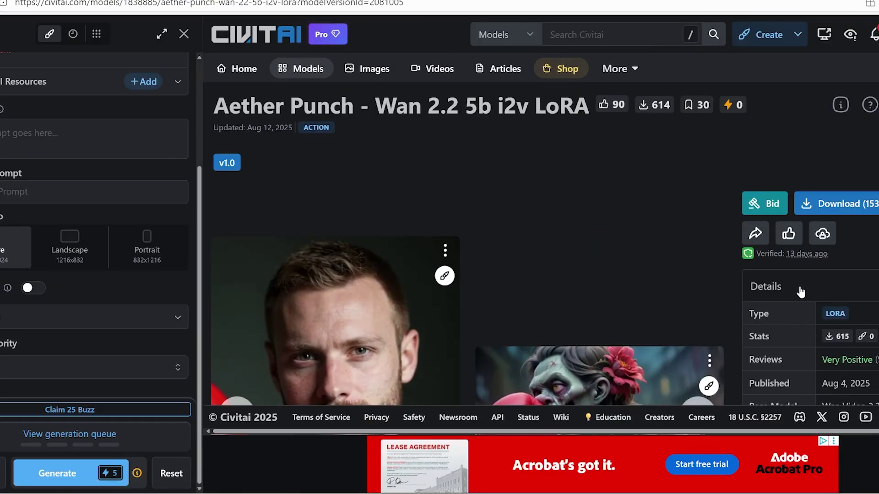
pyautogui.click(850, 208)
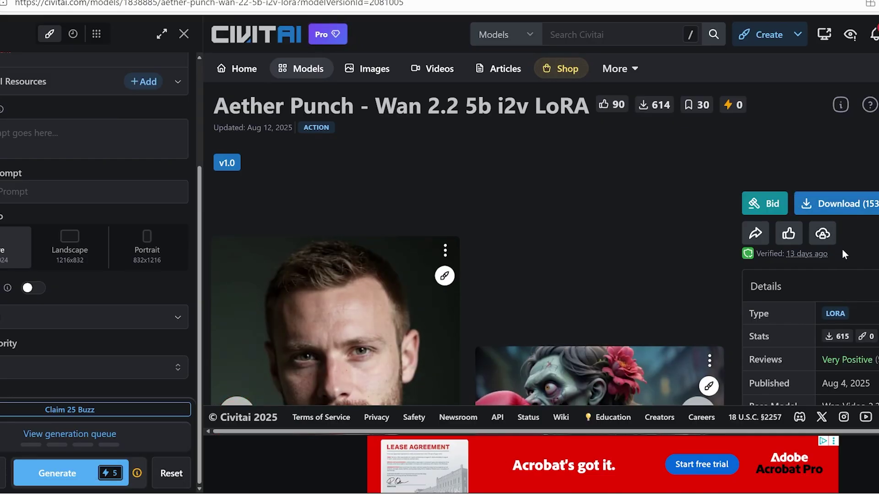
# Step: Look over the Aether Punch LoRA page and return to the boxing-unicorn video
pyautogui.scroll(-3, 844, 254)
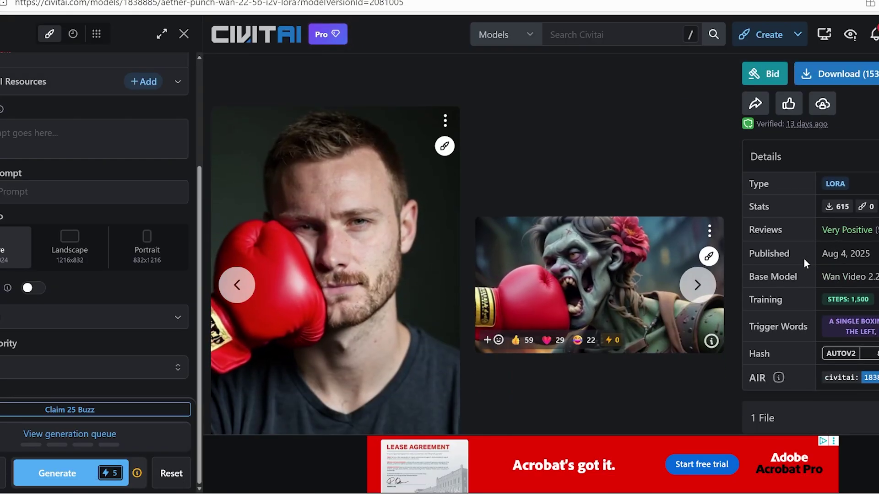
pyautogui.scroll(-5, 803, 257)
pyautogui.scroll(8, 801, 251)
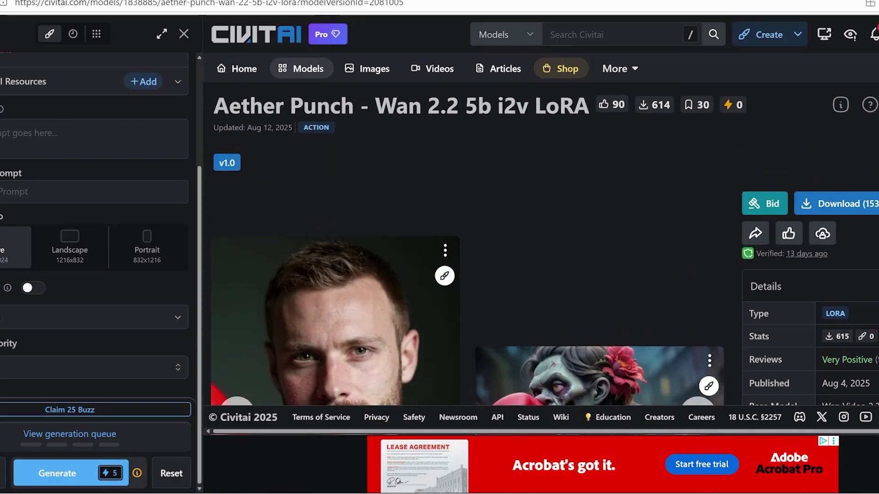
pyautogui.click(256, 298)
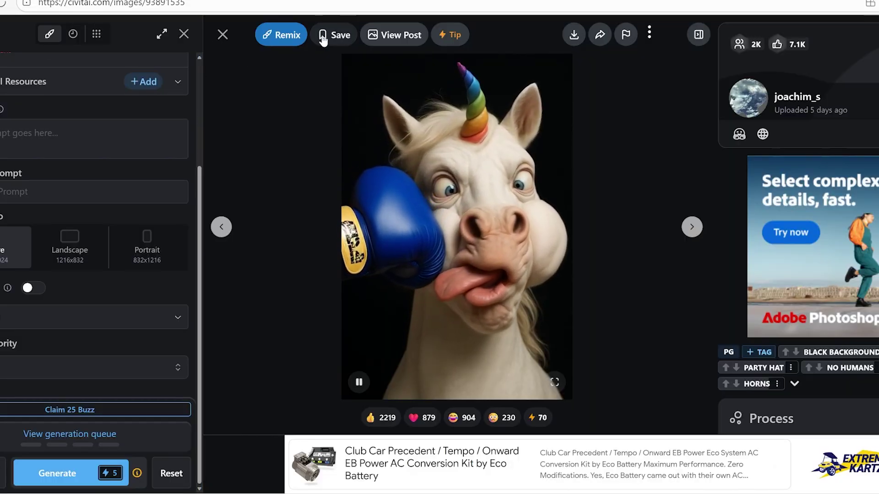
# Step: Remix the boxing-unicorn clip and swap VEO 3 for a cheaper model costing 100 Buzz
pyautogui.click(277, 35)
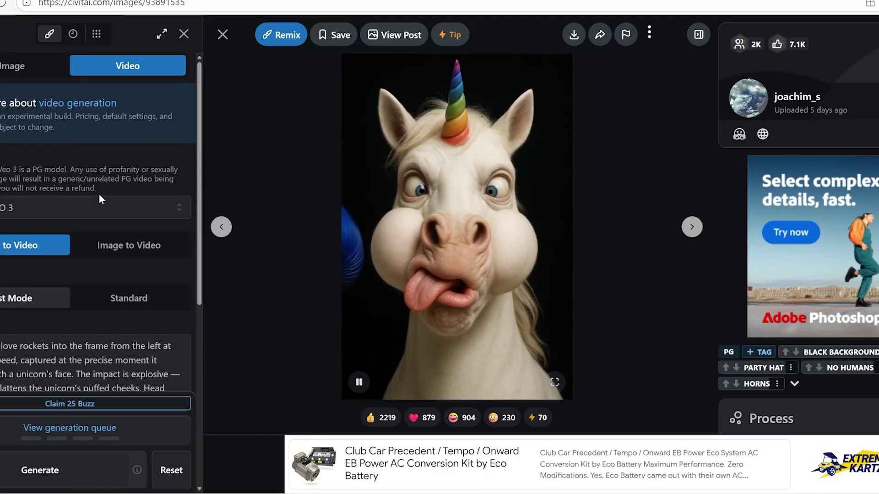
pyautogui.scroll(-7, 105, 213)
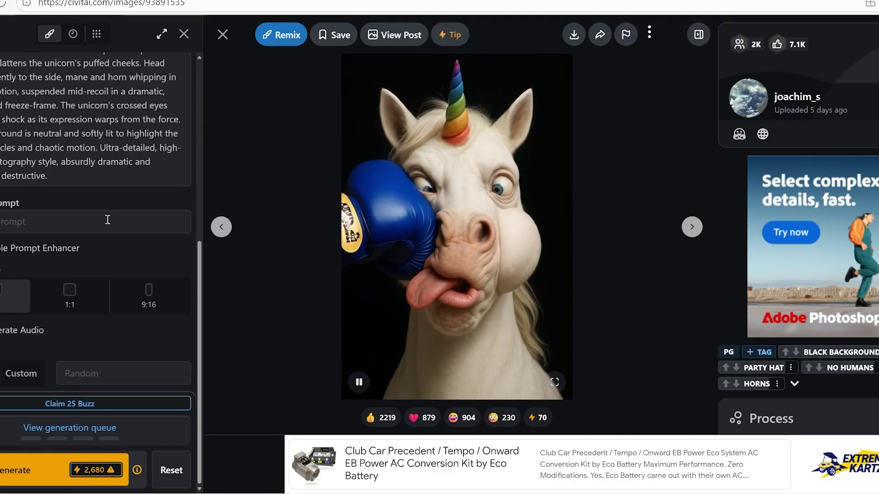
pyautogui.scroll(7, 113, 216)
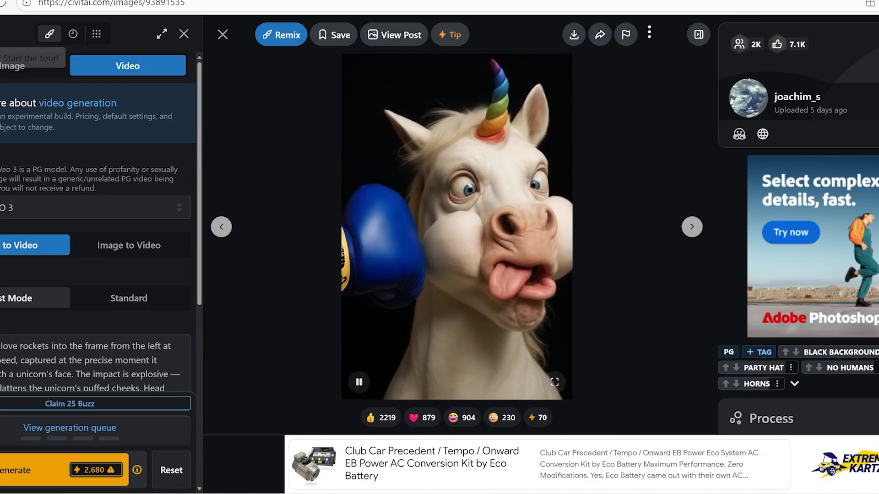
pyautogui.click(26, 213)
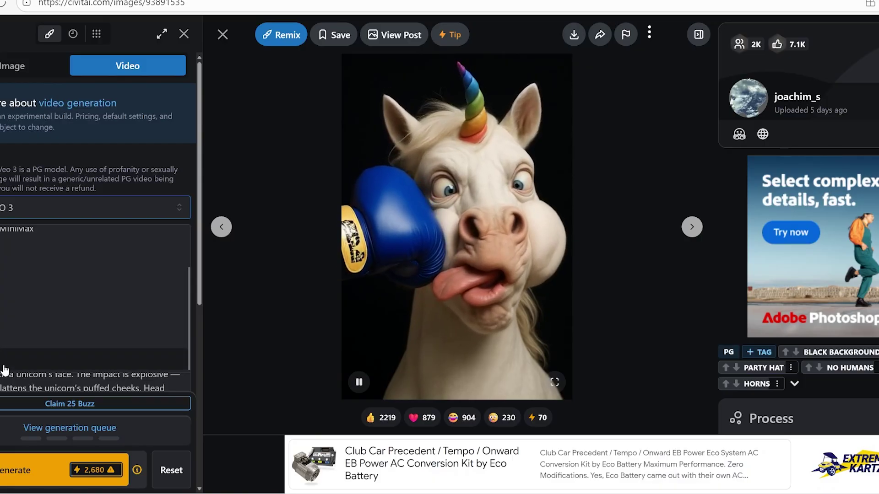
pyautogui.click(19, 355)
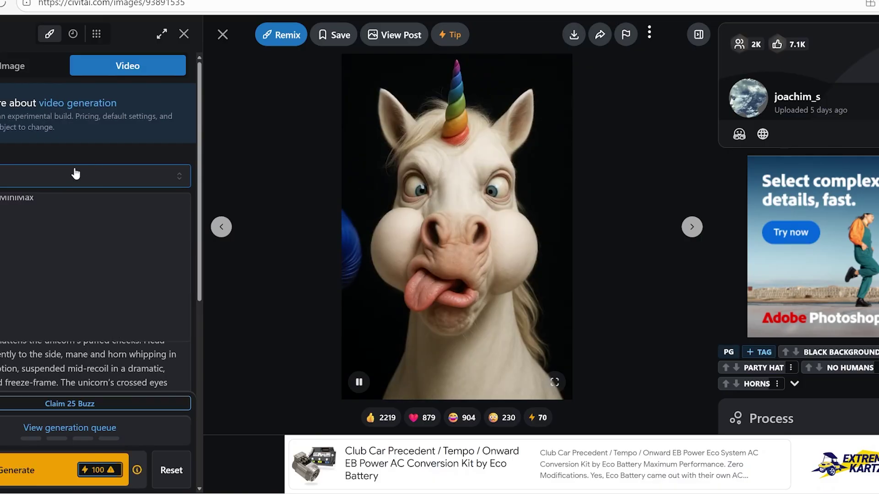
pyautogui.click(63, 252)
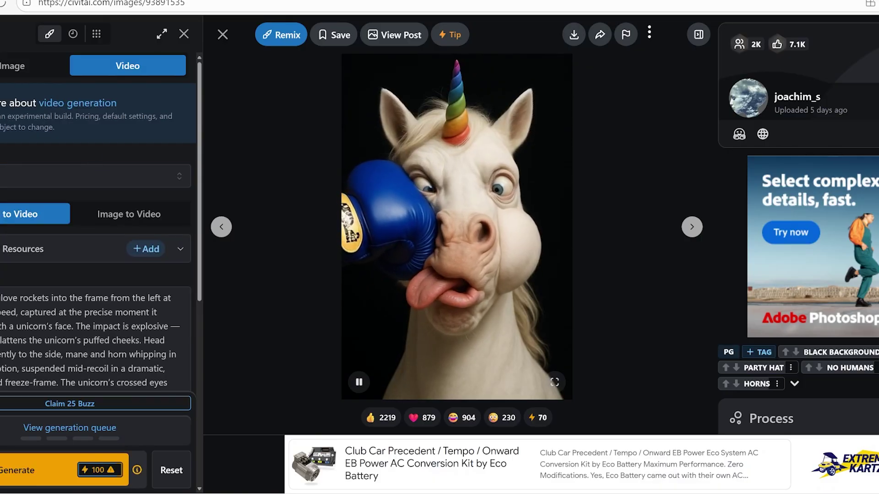
# Step: Leave the boxing-unicorn page and scroll the Videos feed down to the shark-and-divers and violinist clips
pyautogui.press('Escape')
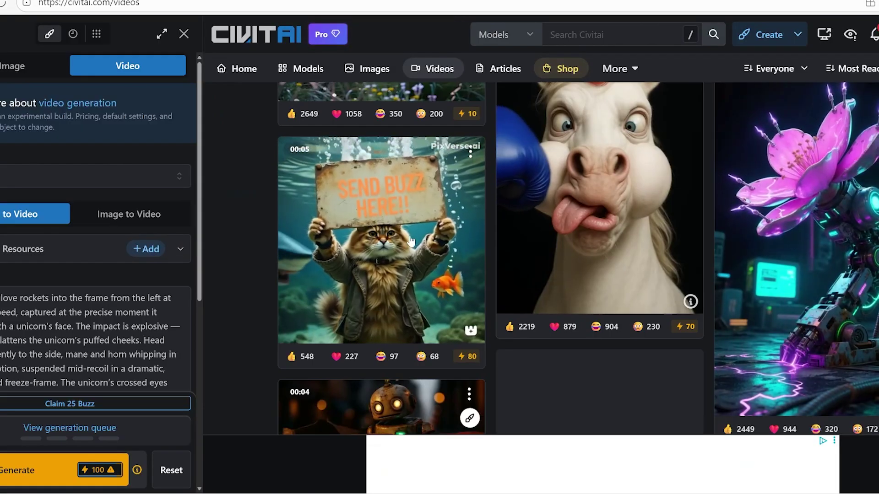
pyautogui.scroll(-5, 410, 241)
pyautogui.scroll(-4, 410, 241)
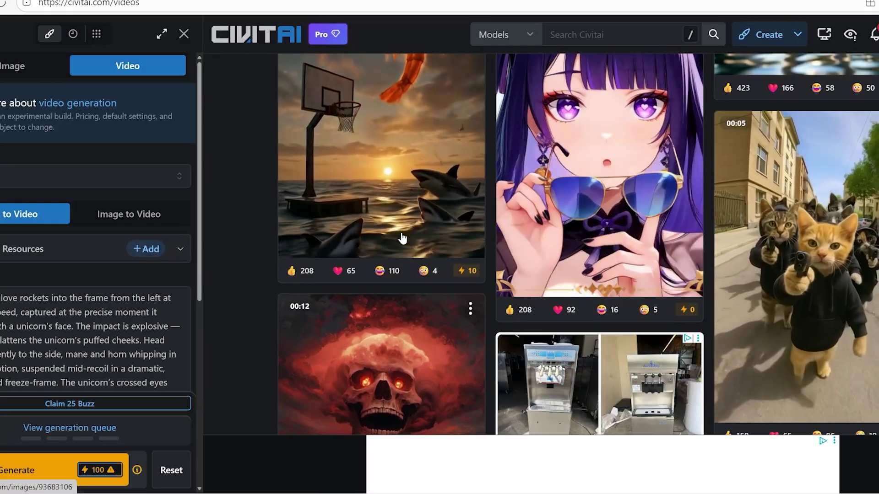
pyautogui.scroll(-5, 402, 238)
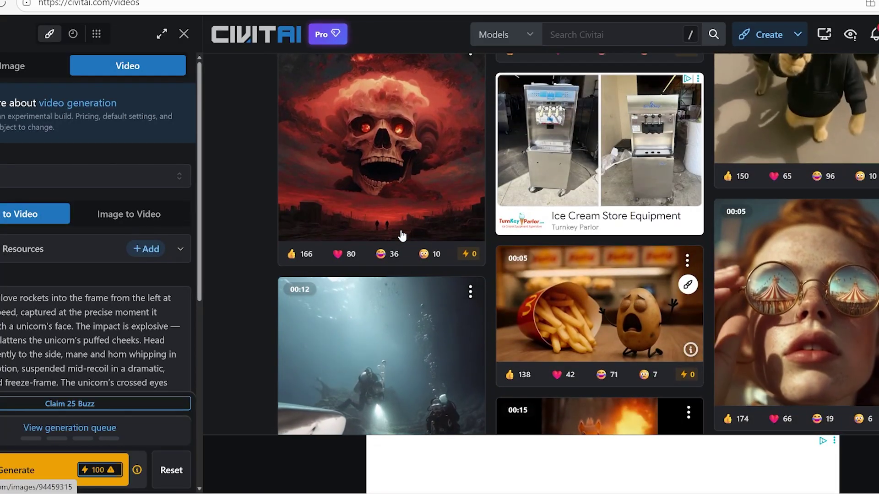
pyautogui.scroll(-3, 401, 233)
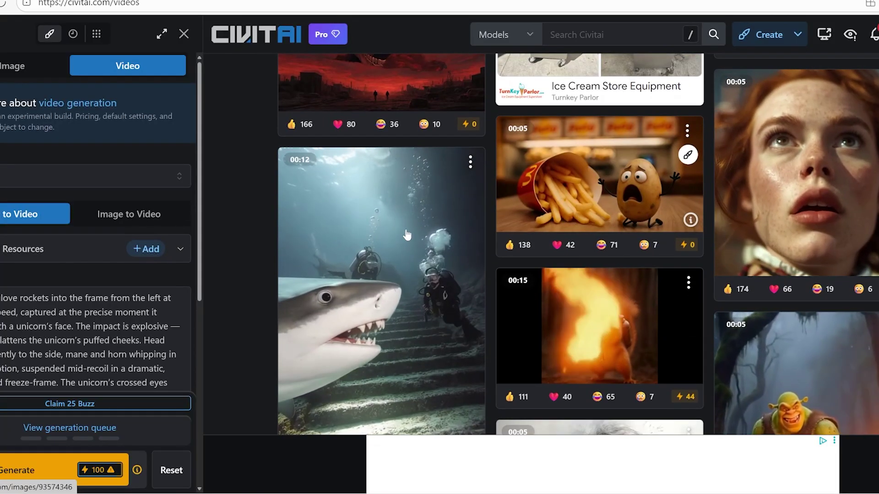
pyautogui.scroll(-4, 389, 244)
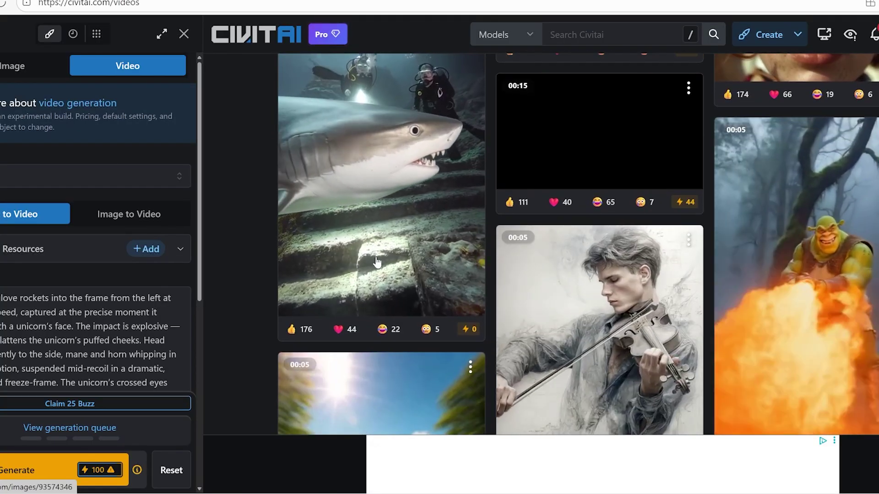